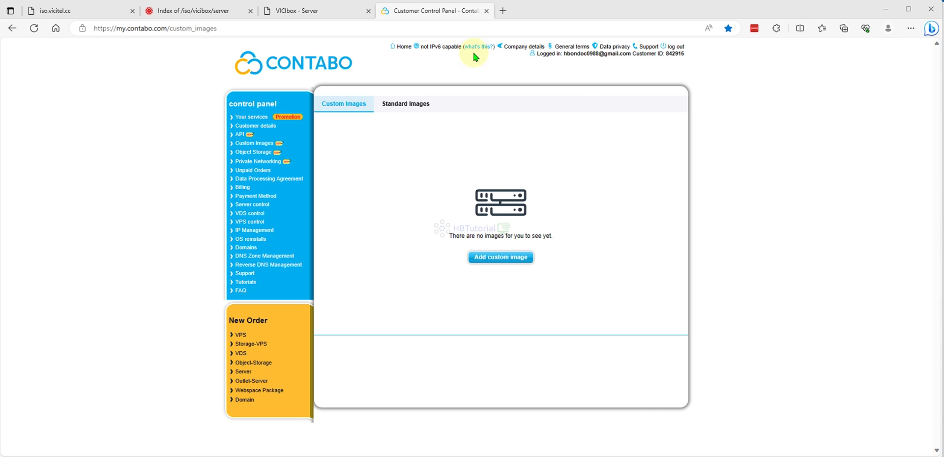
- Bring up the VICIbox server download index that lists the ISO files
click(190, 10)
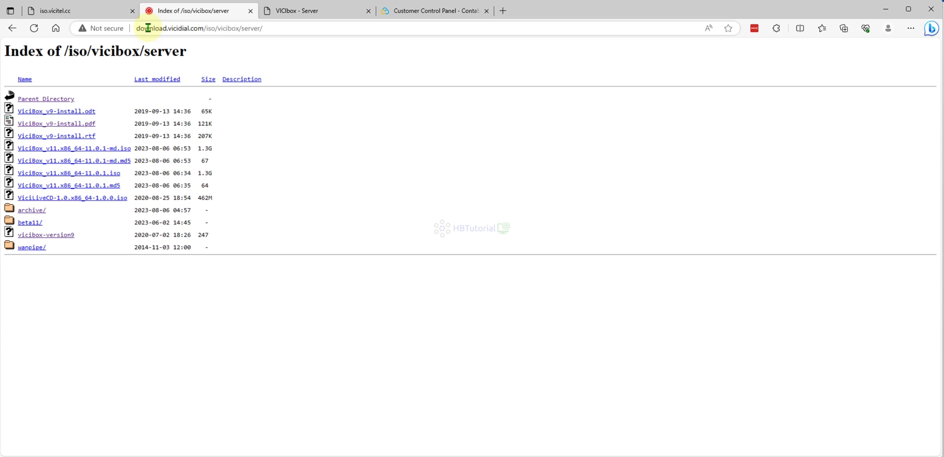
- Copy the VICIbox Std Installation link and paste it into a new tab to inspect the ISO address
click(314, 11)
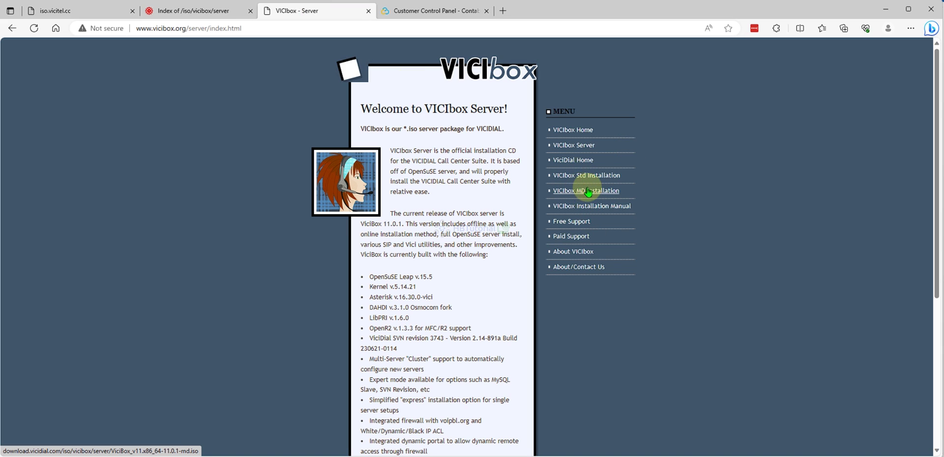
right_click(587, 173)
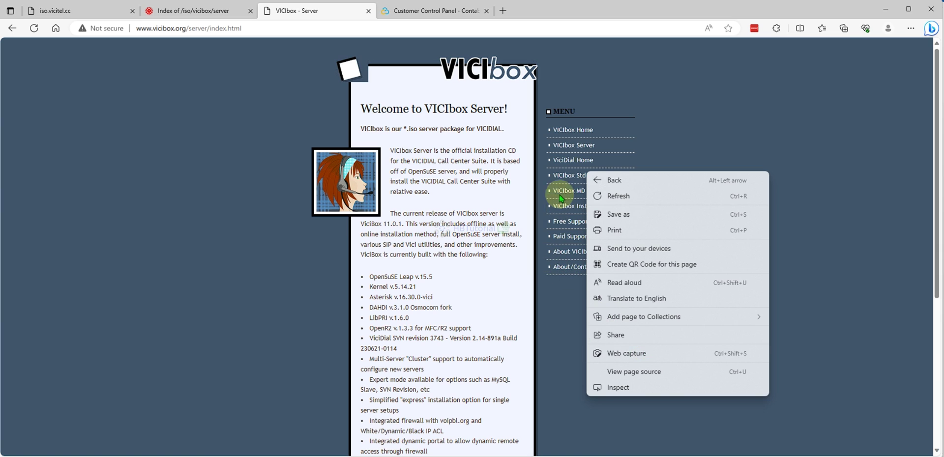
click(259, 105)
click(191, 11)
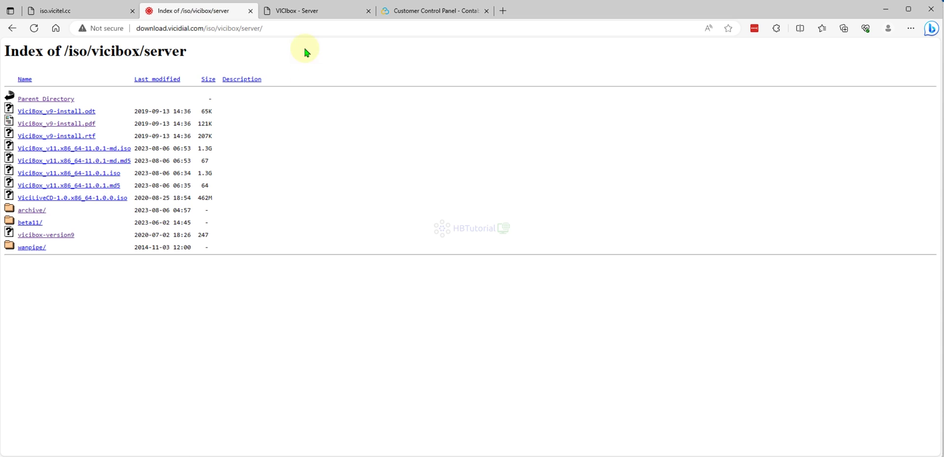
click(305, 15)
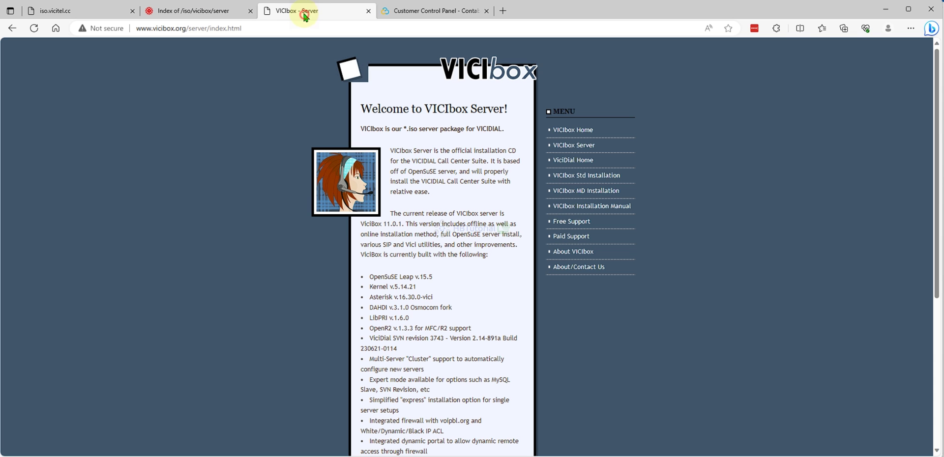
right_click(573, 177)
click(609, 264)
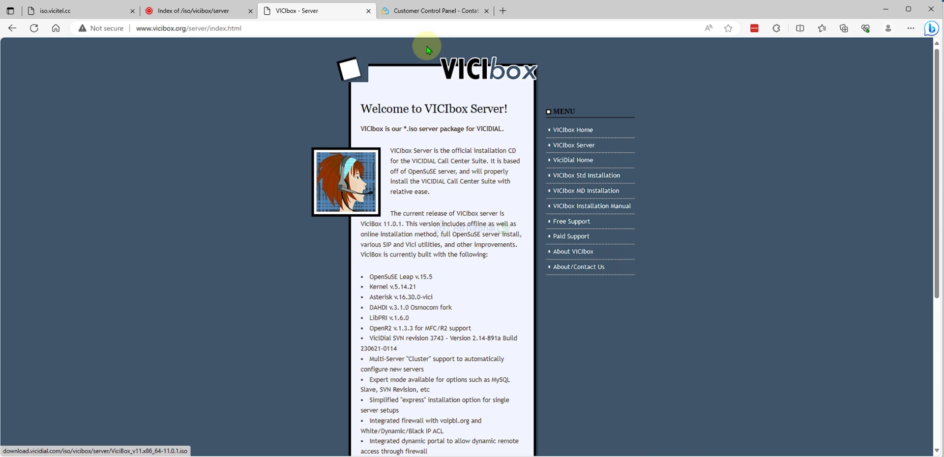
click(503, 11)
text(http://download.vicidial.com/iso/vicibox/server/ViciBox_v11.x86_64-11.0.1.iso)
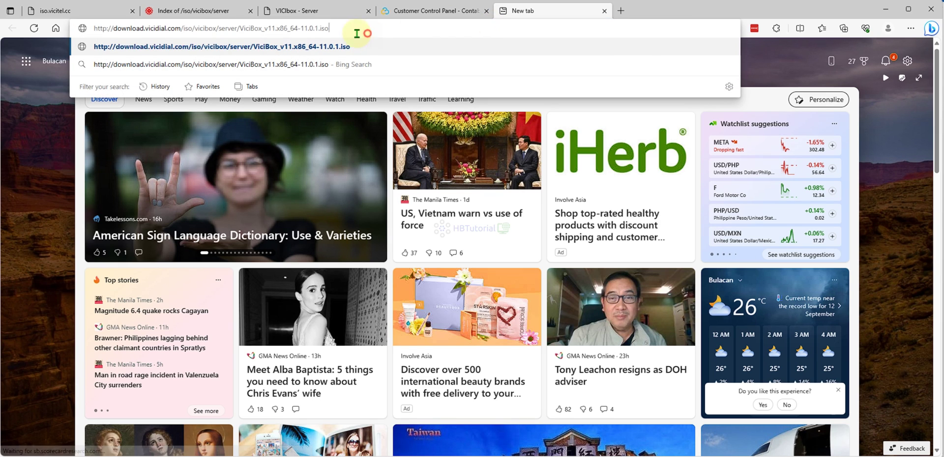
drag(368, 30, 70, 29)
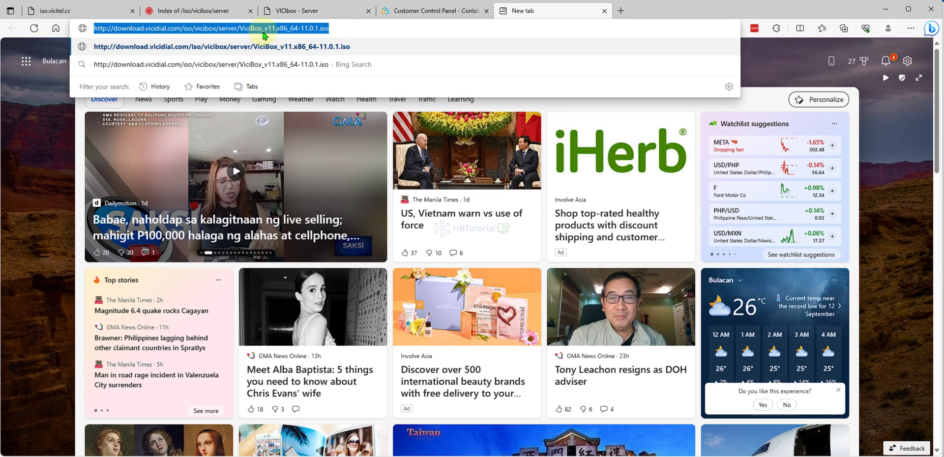
- Copy the ViciBox 11 md ISO download address from the server file listing
click(218, 11)
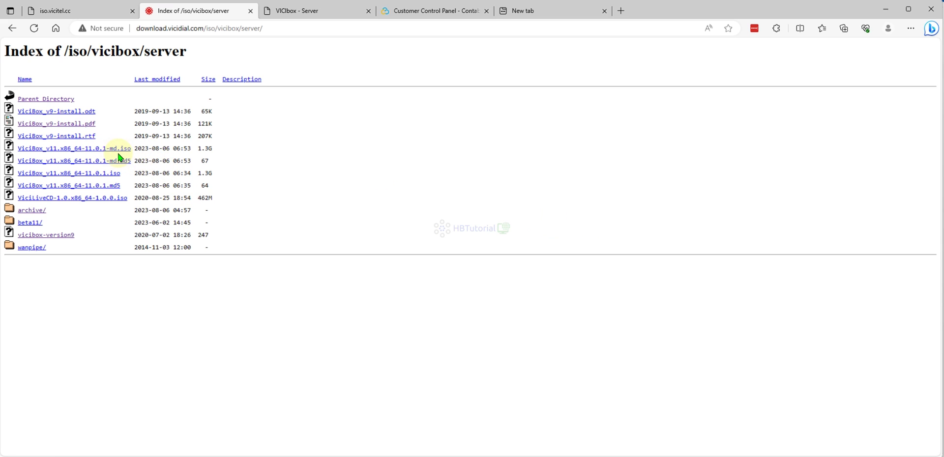
right_click(100, 147)
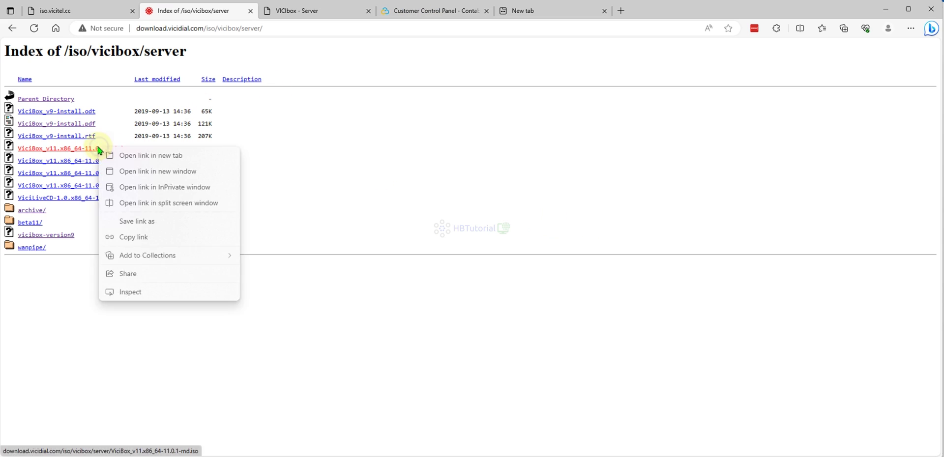
click(143, 238)
- Start a new Contabo custom image with the md ISO address as its Image URL
click(411, 11)
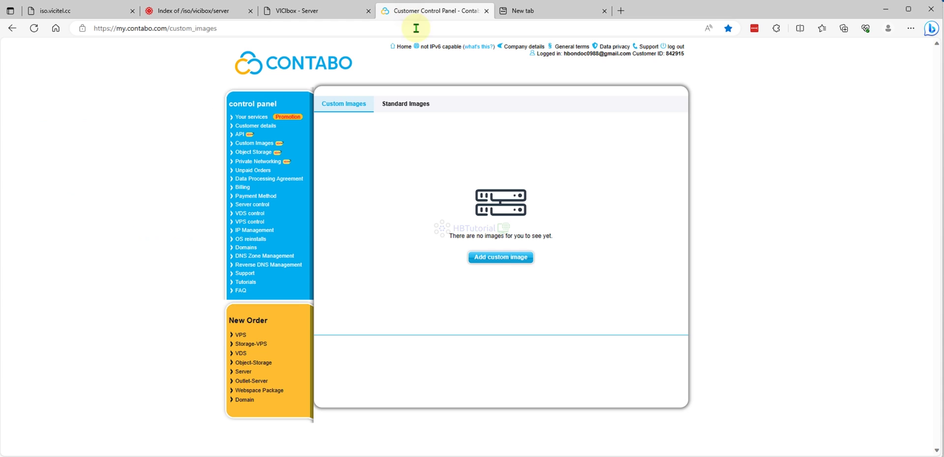
click(497, 266)
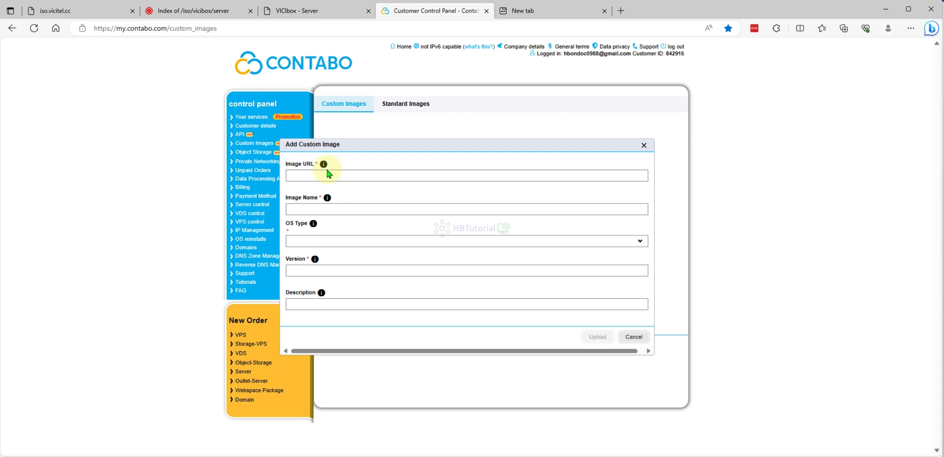
click(318, 175)
key(ctrl+v)
drag(506, 176, 379, 176)
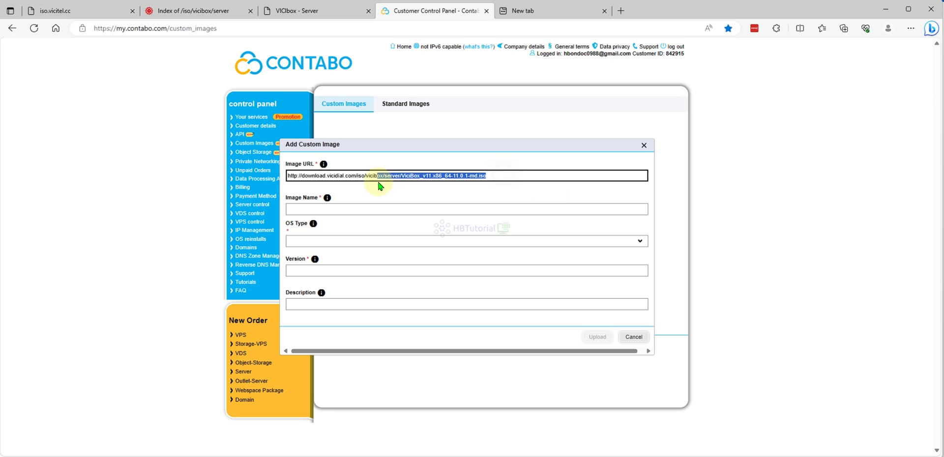
click(518, 178)
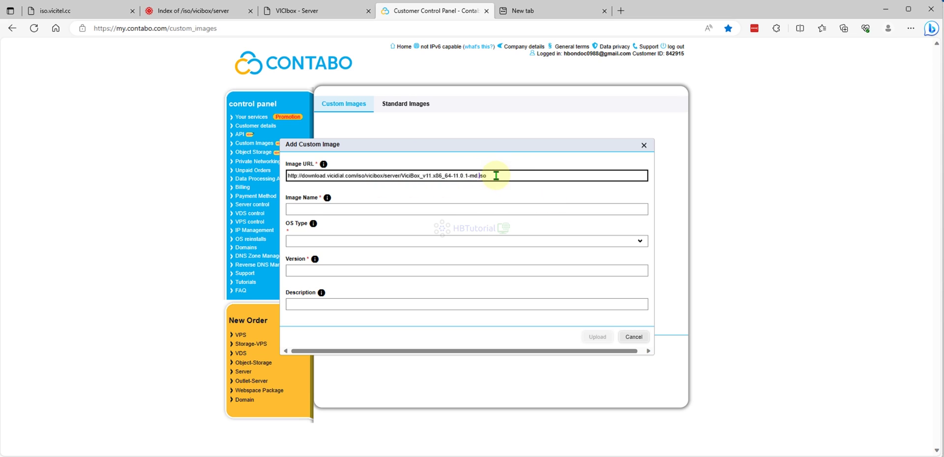
- Name the image Vicibox11 and use Vicibox11 as its description too
click(355, 211)
text(Vicibox11)
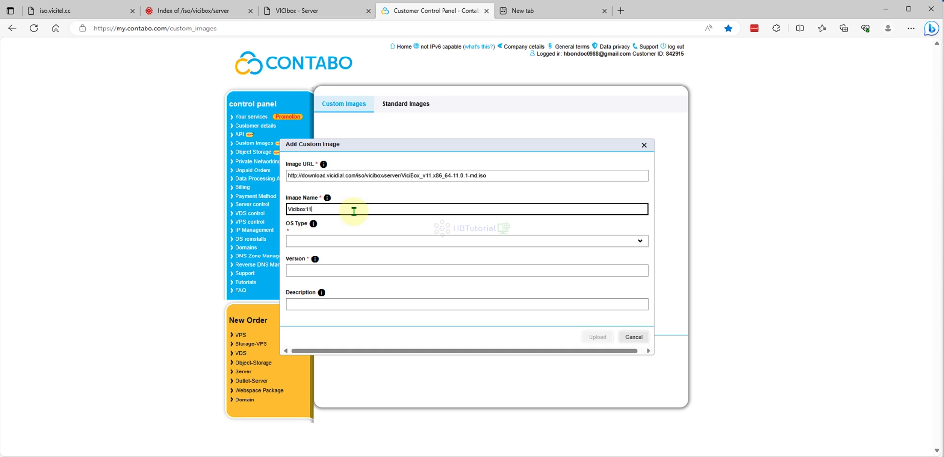
drag(354, 211, 286, 210)
key(ctrl+c)
click(327, 303)
key(ctrl+v)
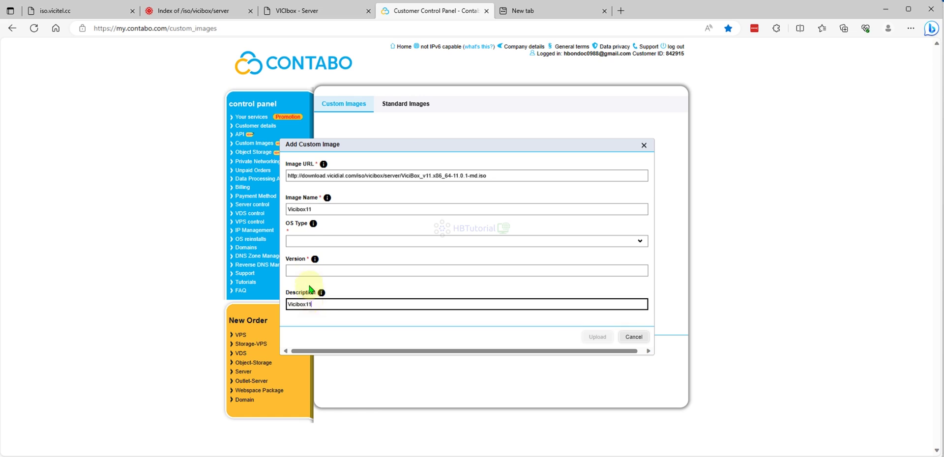
- Set OS type Linux and version 11.1, then submit the image for upload
click(295, 241)
click(298, 250)
click(300, 270)
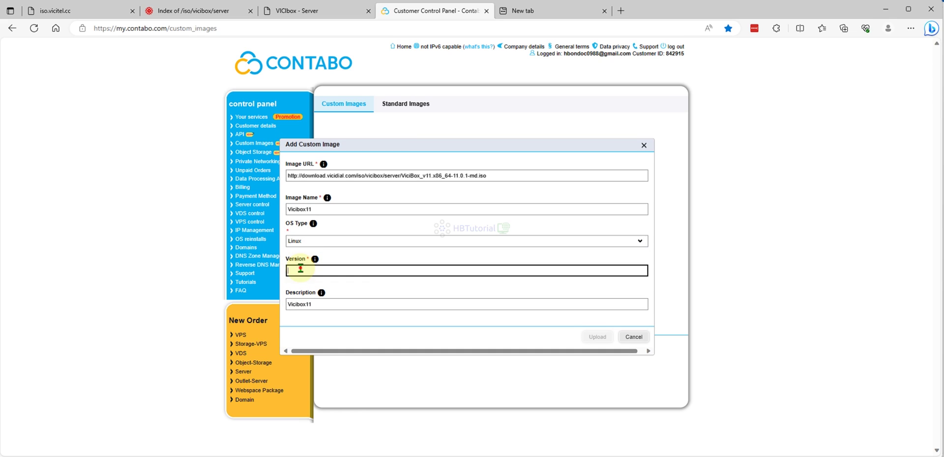
text(11.1)
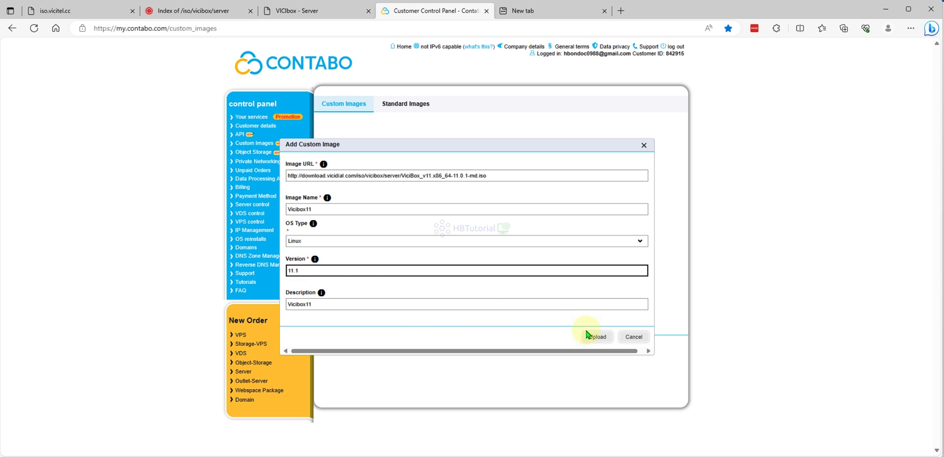
click(594, 337)
click(586, 303)
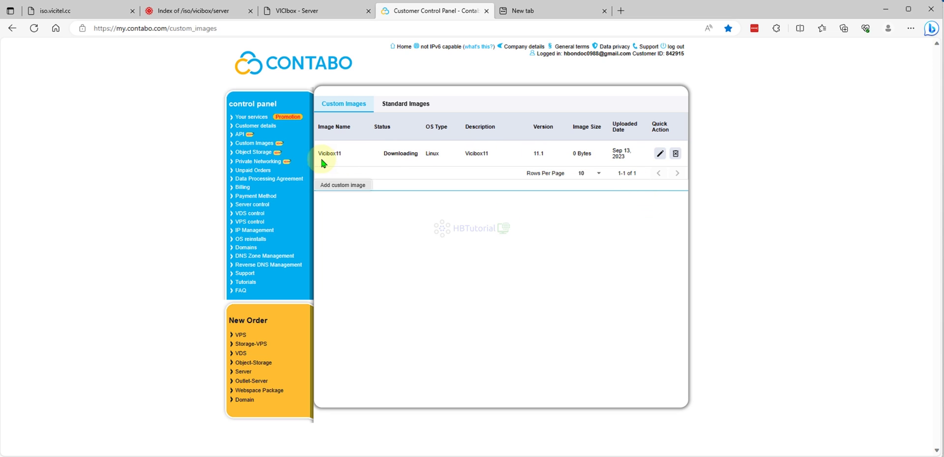
- Check the Vicibox11 row shows Downloading at 0 bytes, then switch to the iso.vicitel.cc page
drag(314, 156, 632, 152)
click(603, 266)
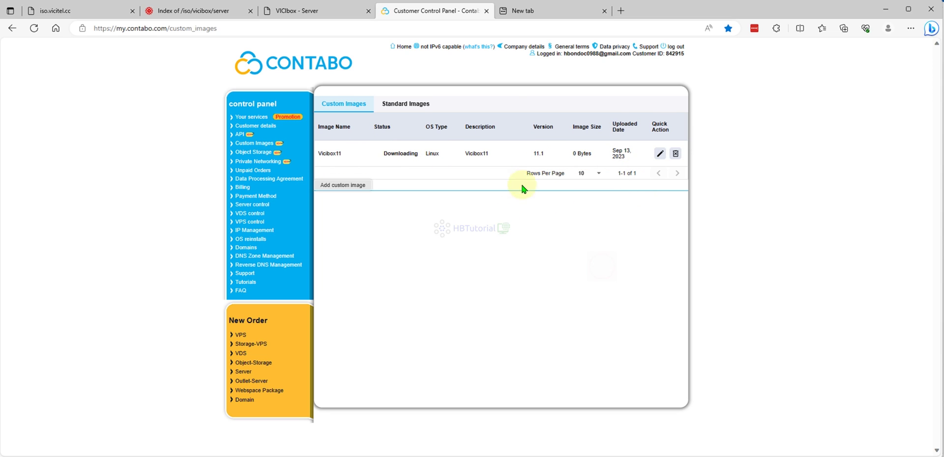
drag(315, 154, 593, 153)
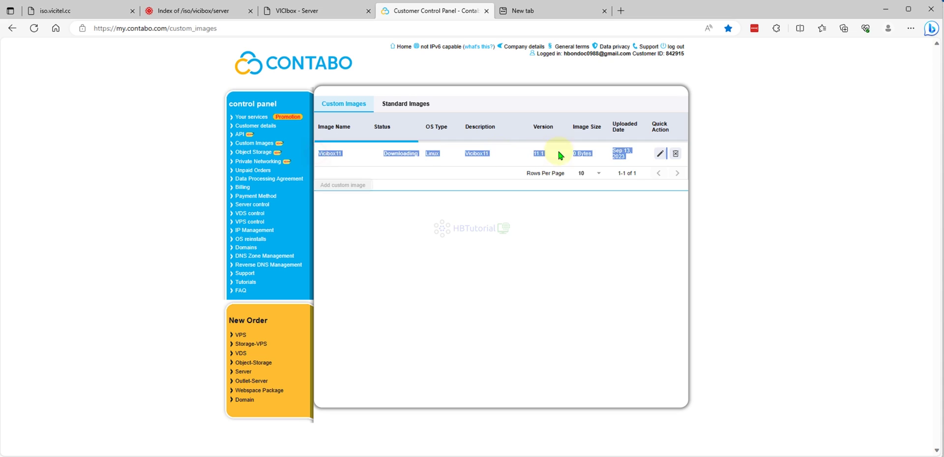
click(595, 237)
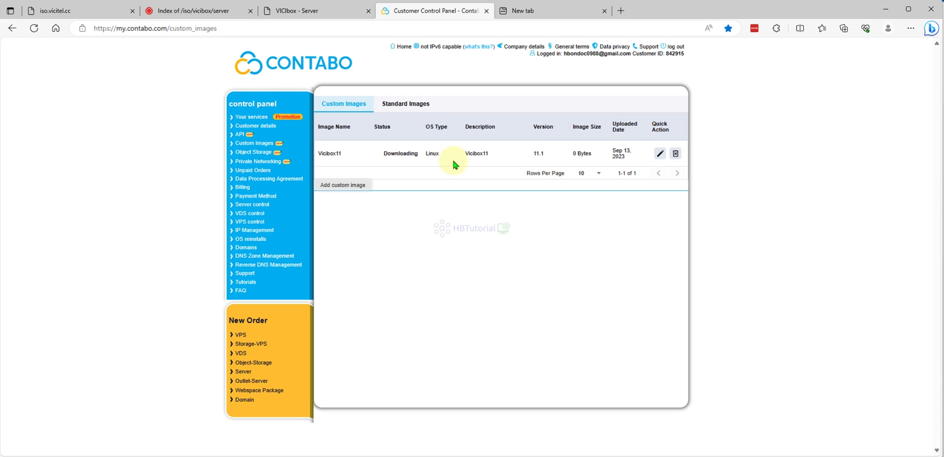
drag(325, 153, 626, 157)
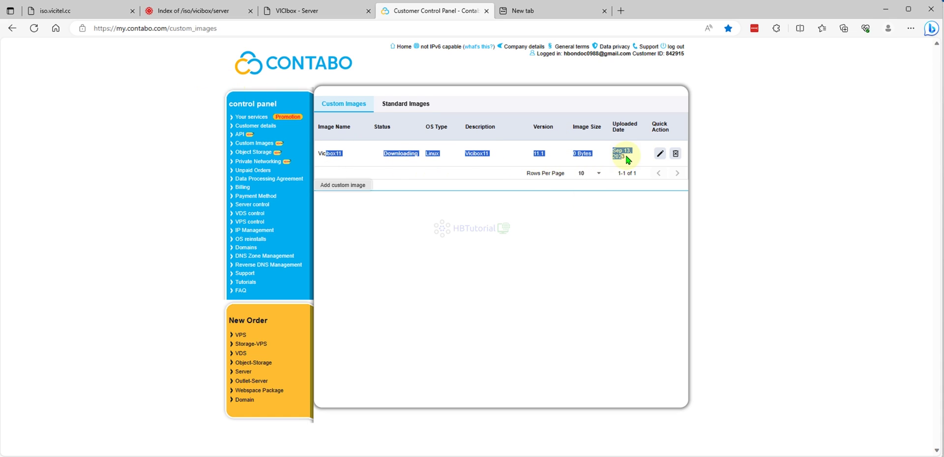
click(628, 262)
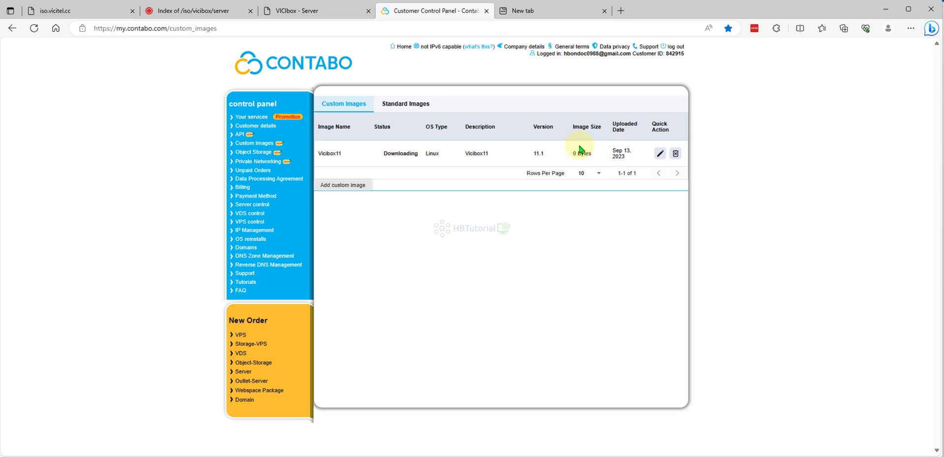
click(469, 229)
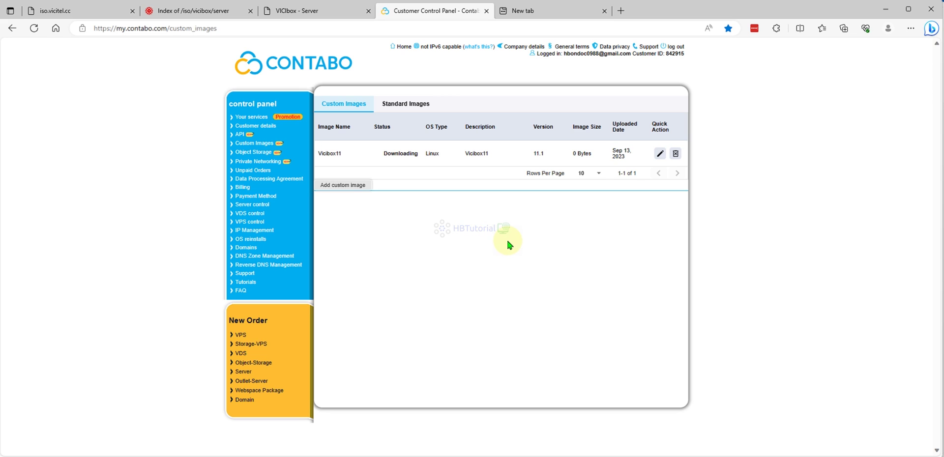
drag(385, 153, 484, 153)
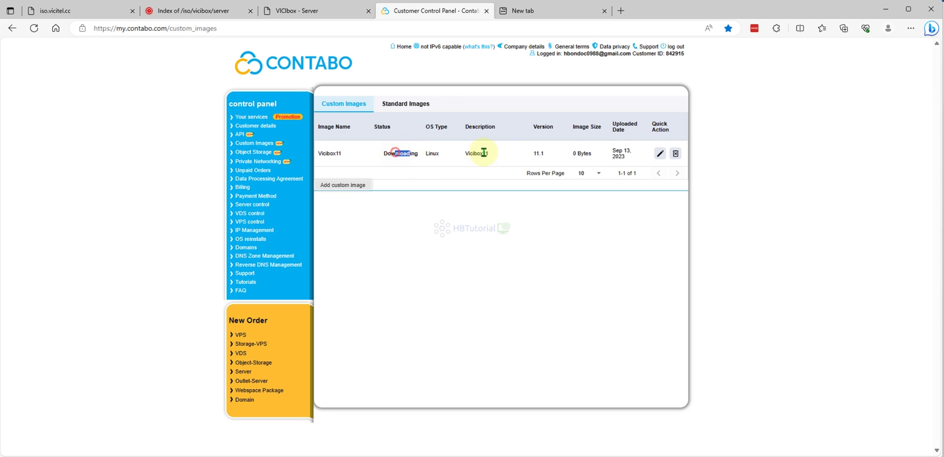
click(514, 232)
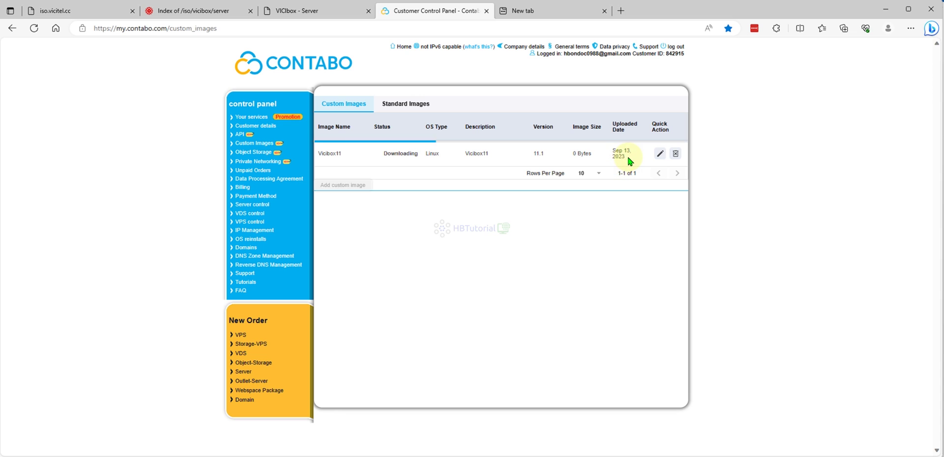
drag(629, 159, 376, 155)
click(432, 206)
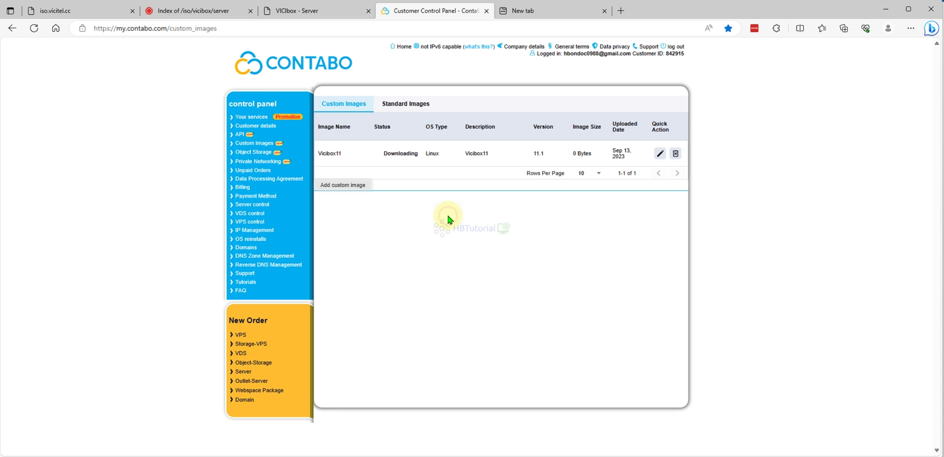
click(74, 10)
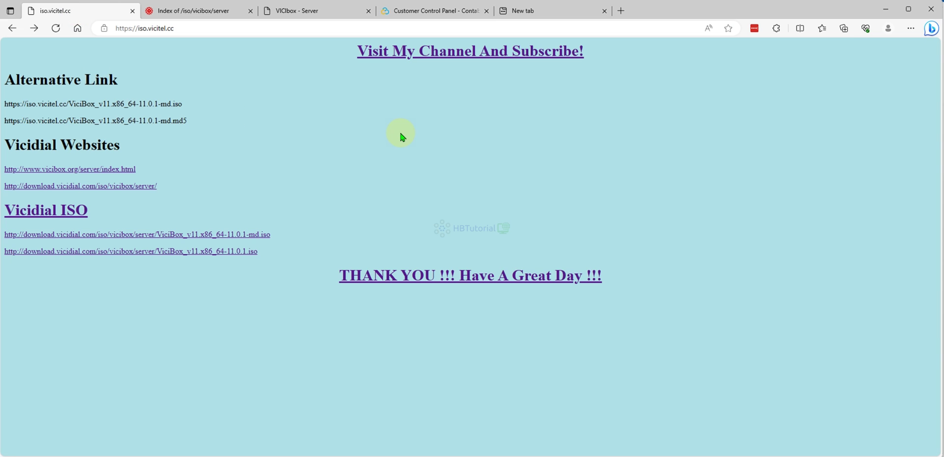
- Copy the first ViciBox v11 md ISO Alternative Link from iso.vicitel.cc
click(202, 28)
click(244, 29)
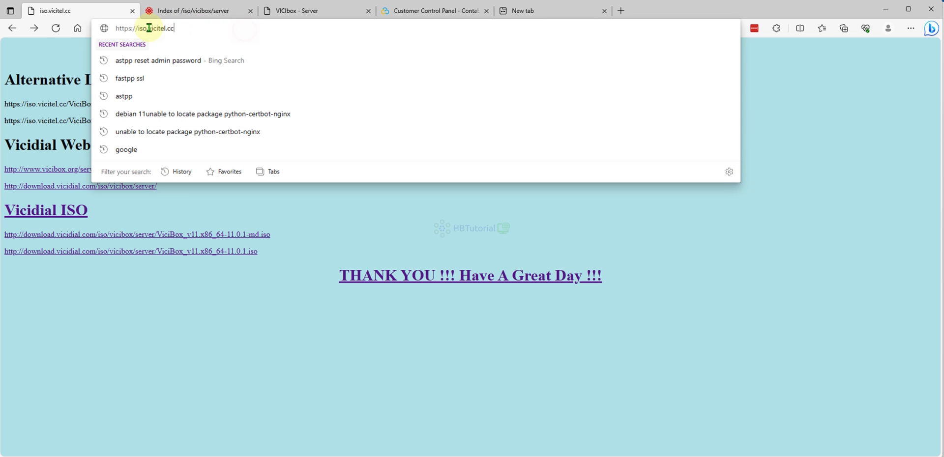
double_click(121, 28)
click(219, 386)
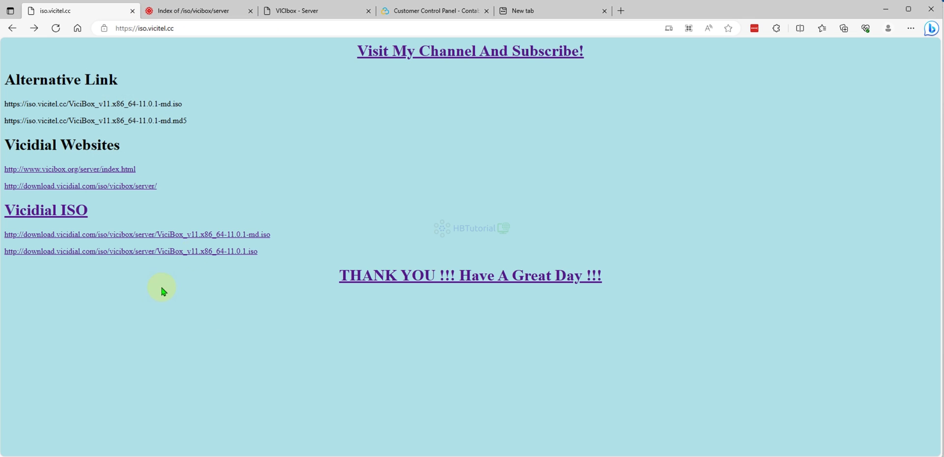
drag(190, 105, 1, 102)
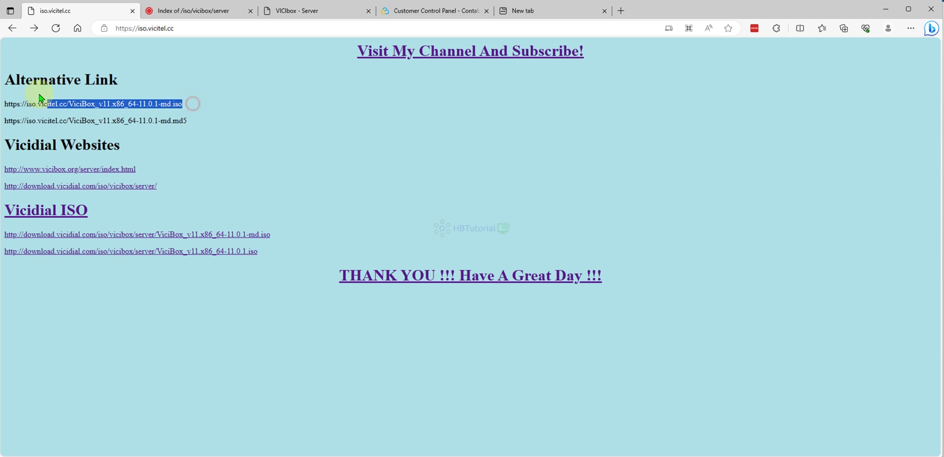
right_click(28, 104)
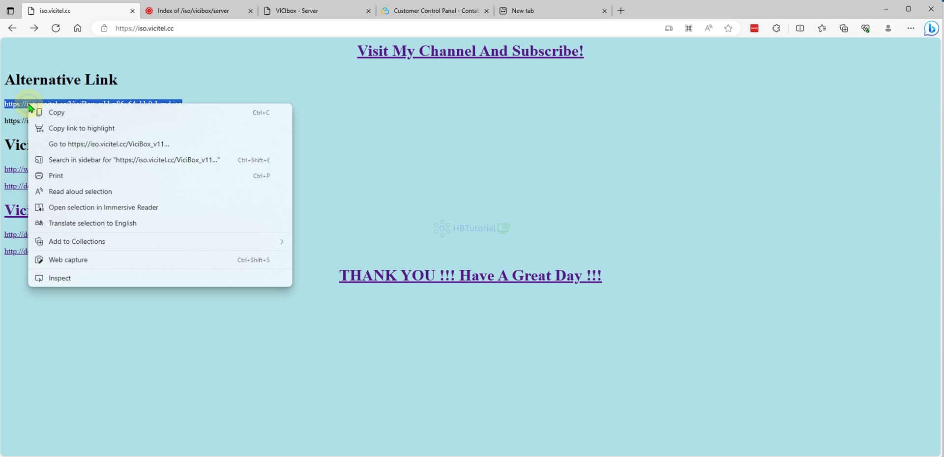
click(43, 114)
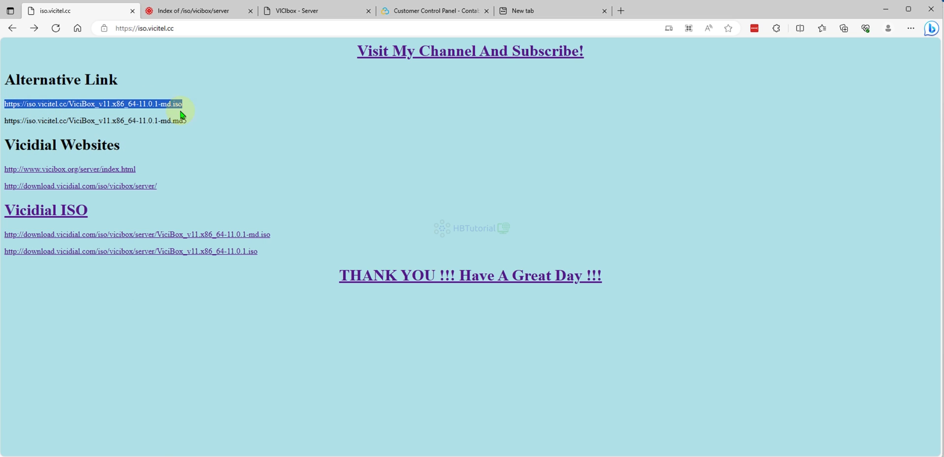
- Go back to the Contabo custom images list, where Vicibox11 is still at 0 bytes
click(426, 12)
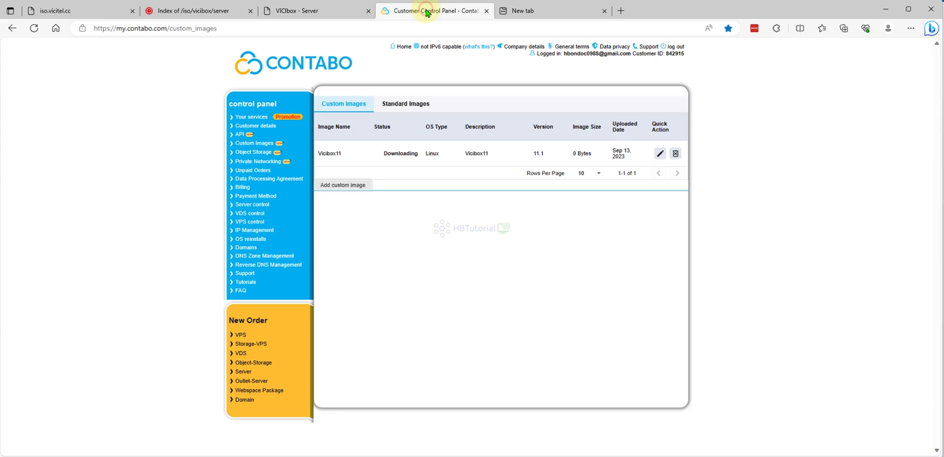
click(80, 11)
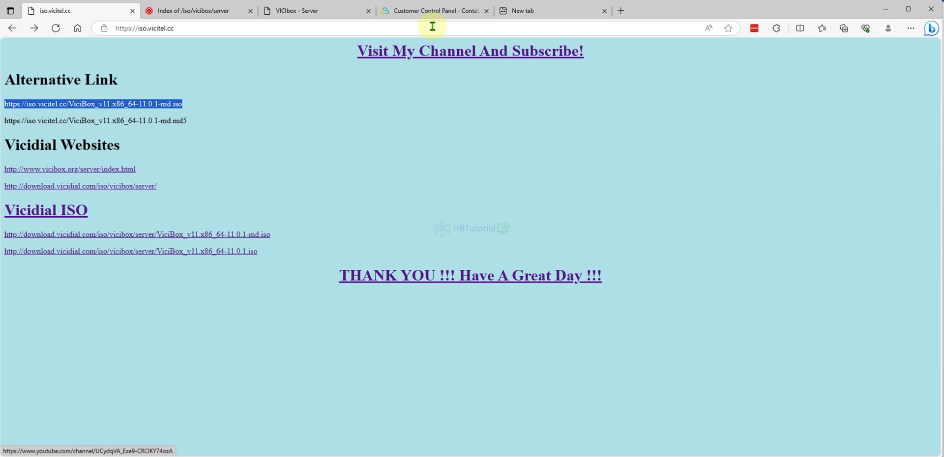
click(432, 10)
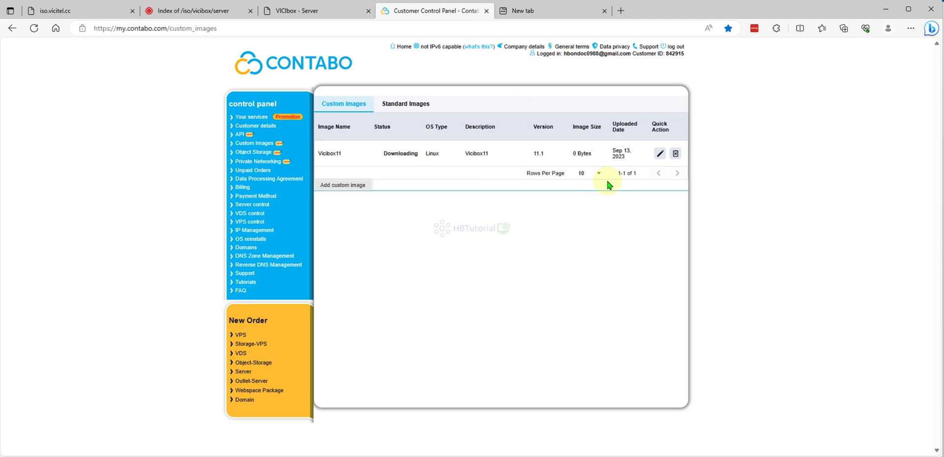
- Start another custom image using the iso.vicitel.cc md ISO link as Image URL
click(337, 190)
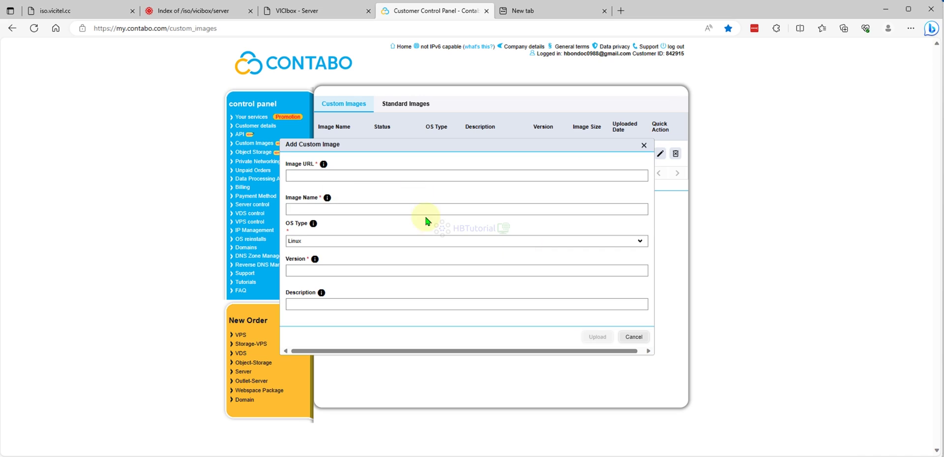
click(333, 177)
key(ctrl+v)
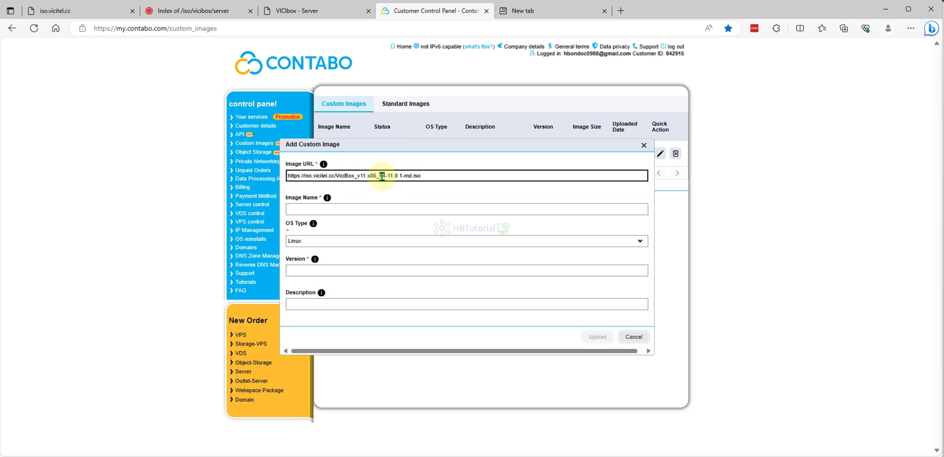
drag(335, 176, 291, 182)
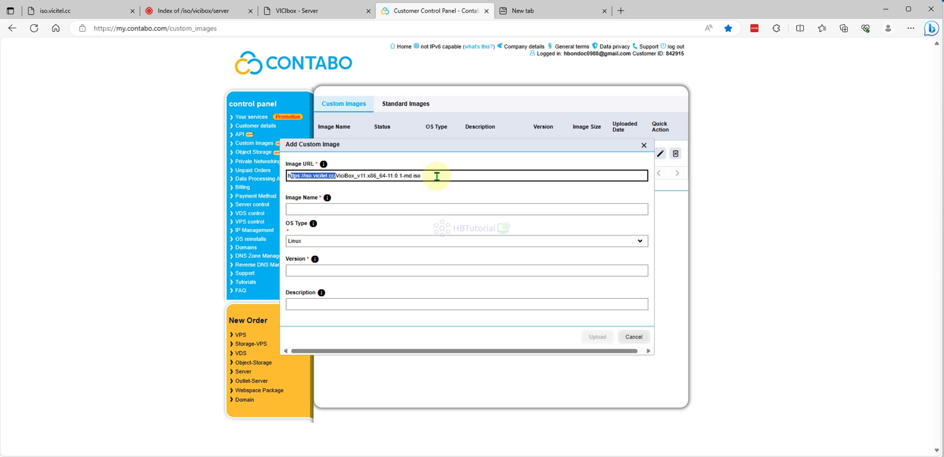
drag(428, 176, 336, 176)
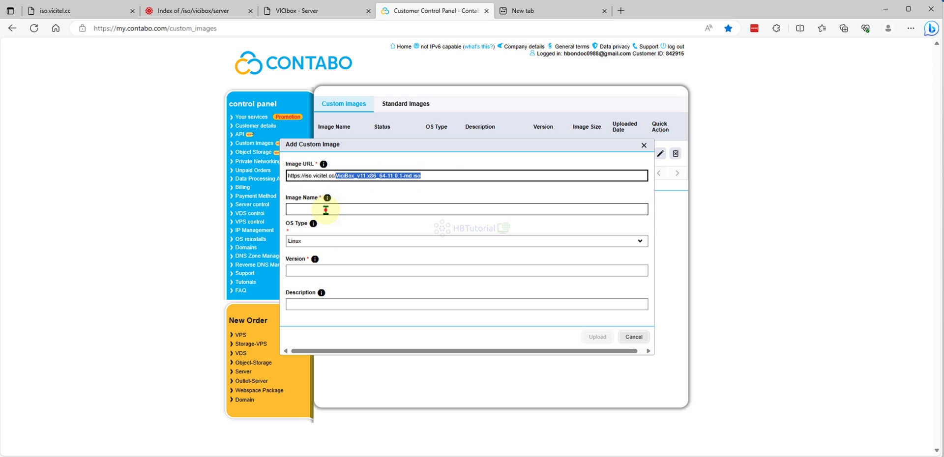
- Enter name Viciboxtest, version 11.001, description Viciboxtest, and upload the image
click(326, 210)
text(iciboxtest)
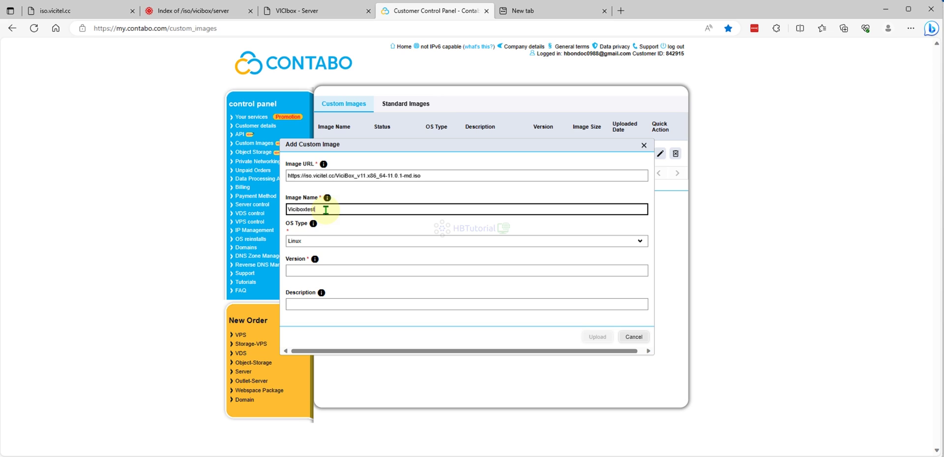
click(317, 271)
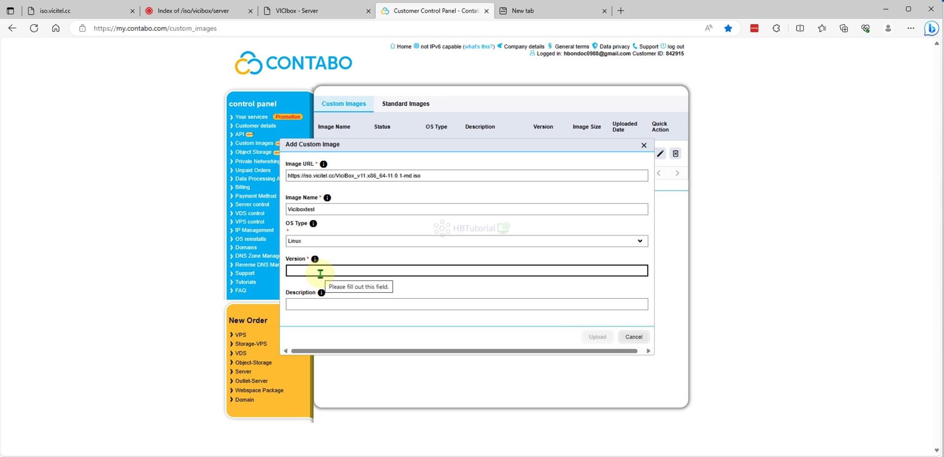
text(11.001)
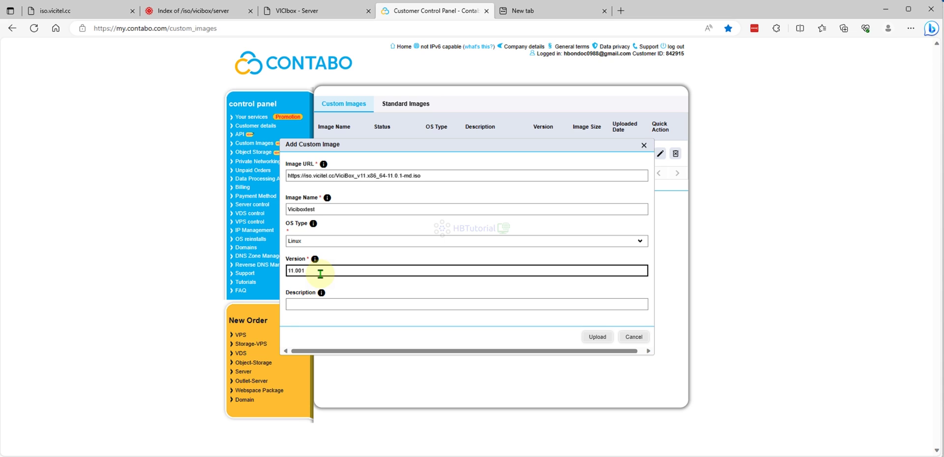
double_click(323, 211)
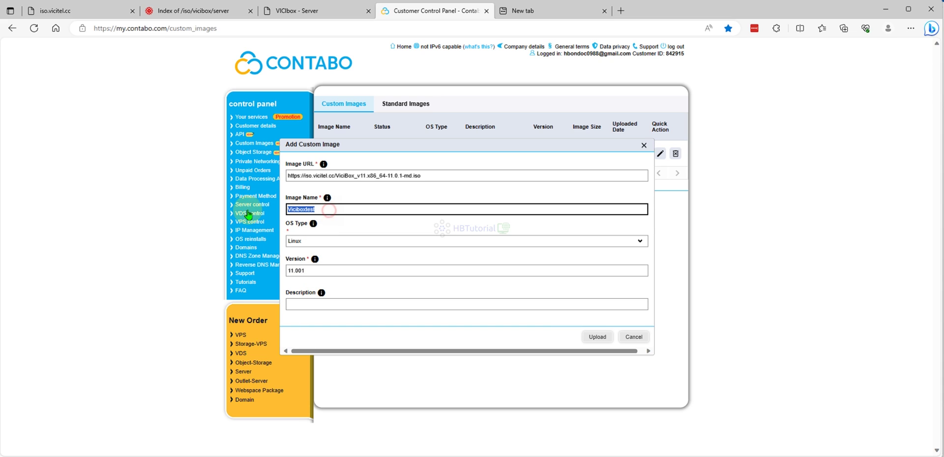
click(318, 305)
key(ctrl+v)
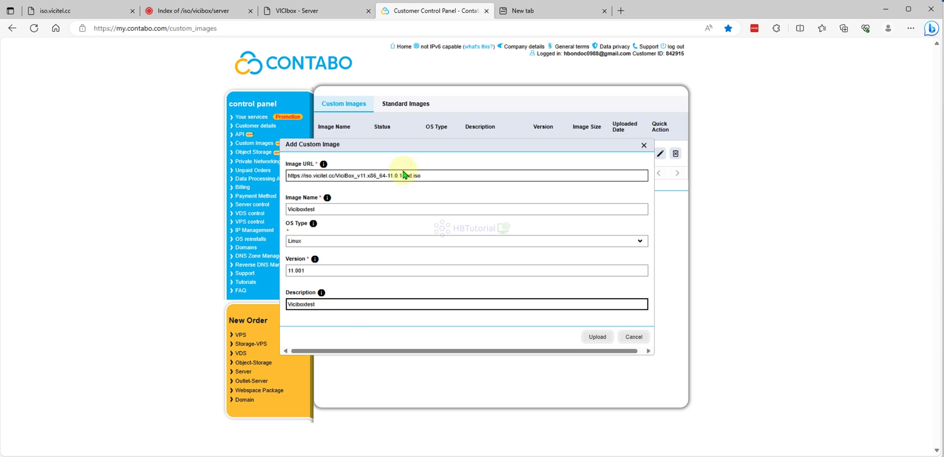
click(598, 343)
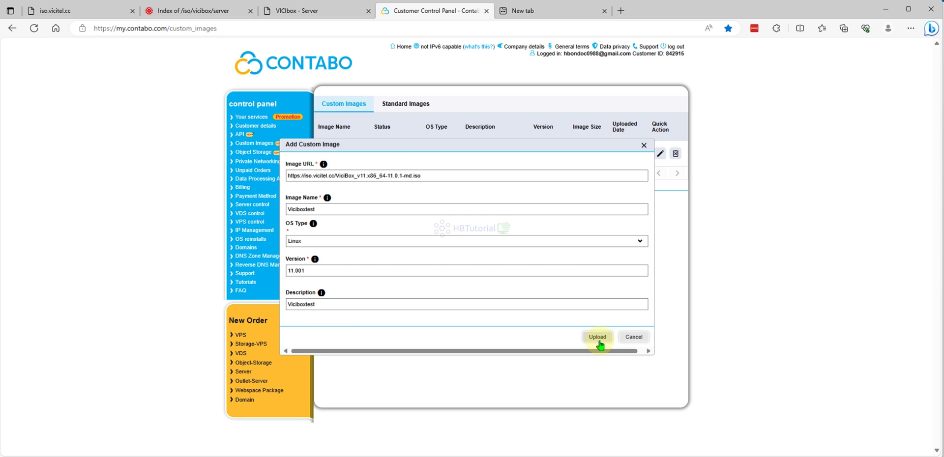
click(599, 340)
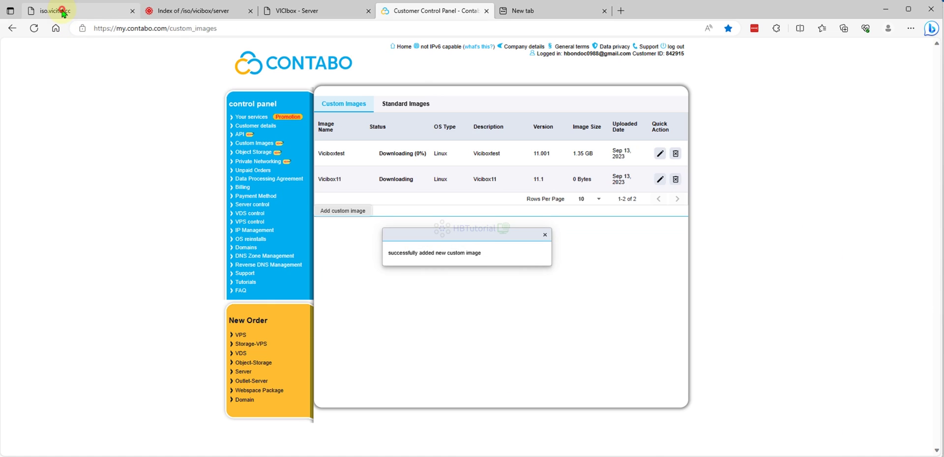
- Copy the standard ISO file name ViciBox_v11.x86_64-11.0.1.iso from the server ISO listing
click(63, 13)
drag(194, 121, 7, 121)
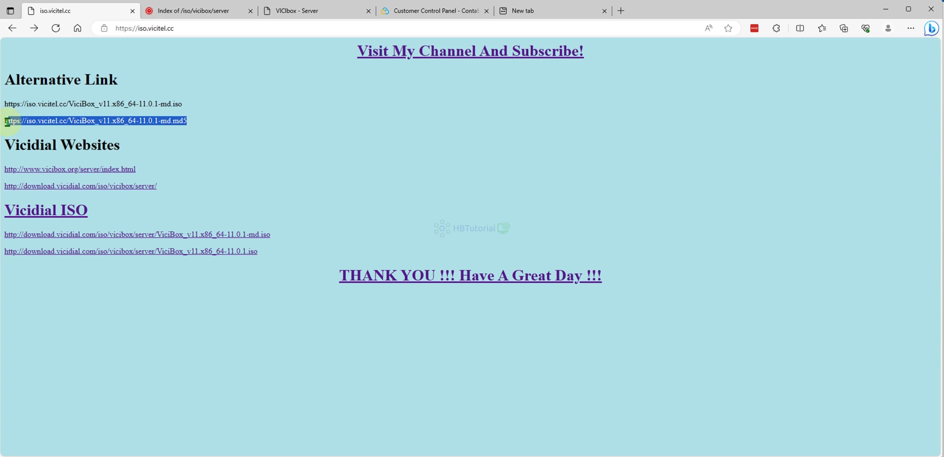
click(235, 130)
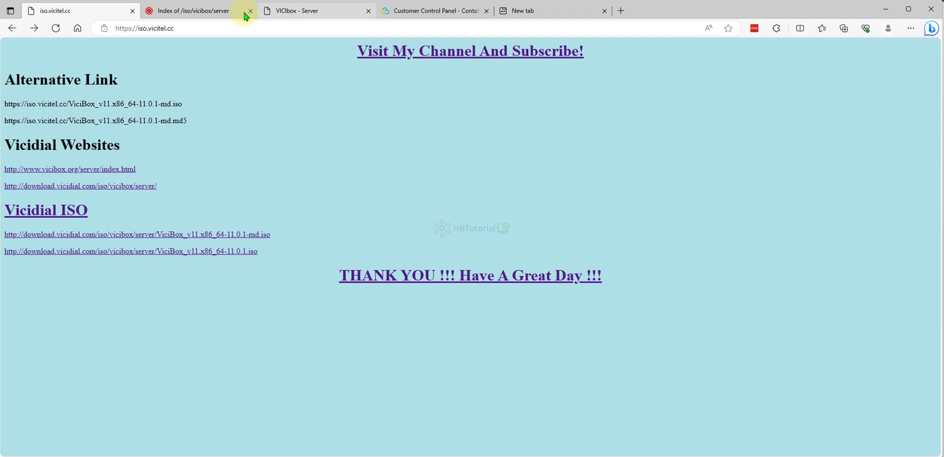
mouse_move(193, 10)
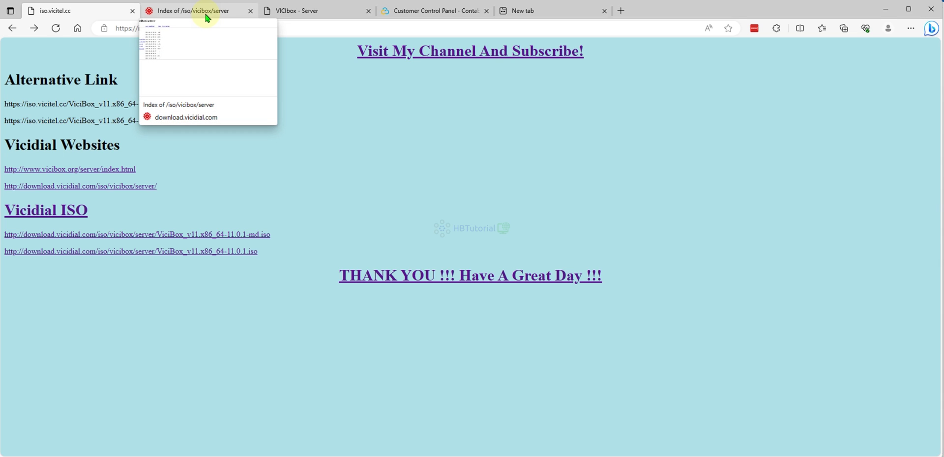
click(206, 18)
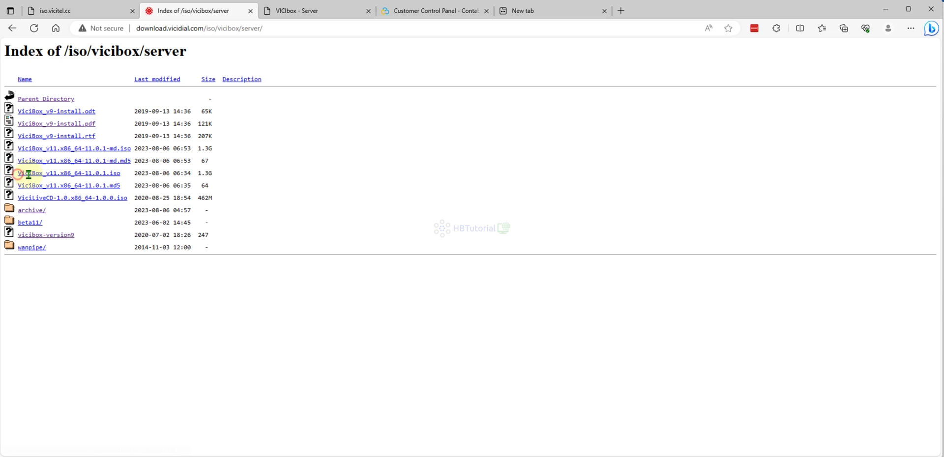
drag(17, 174, 123, 172)
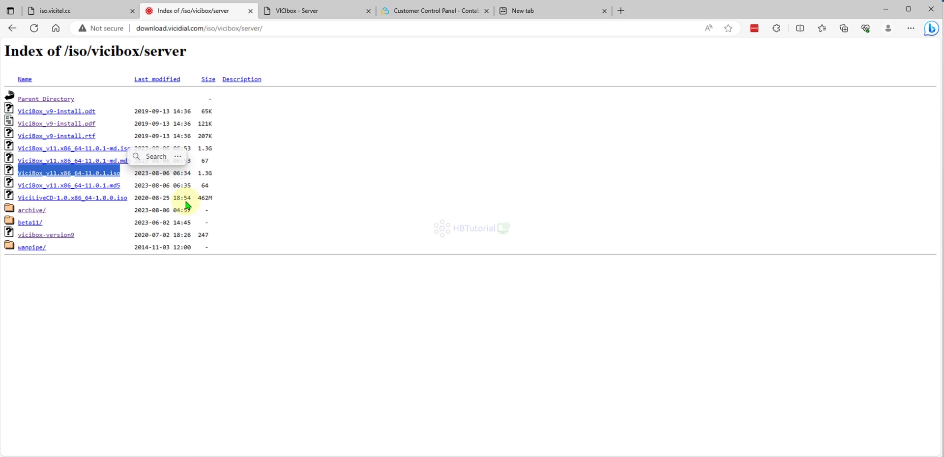
- Append the file name to the iso.vicitel.cc address to form the standard ISO URL
click(86, 11)
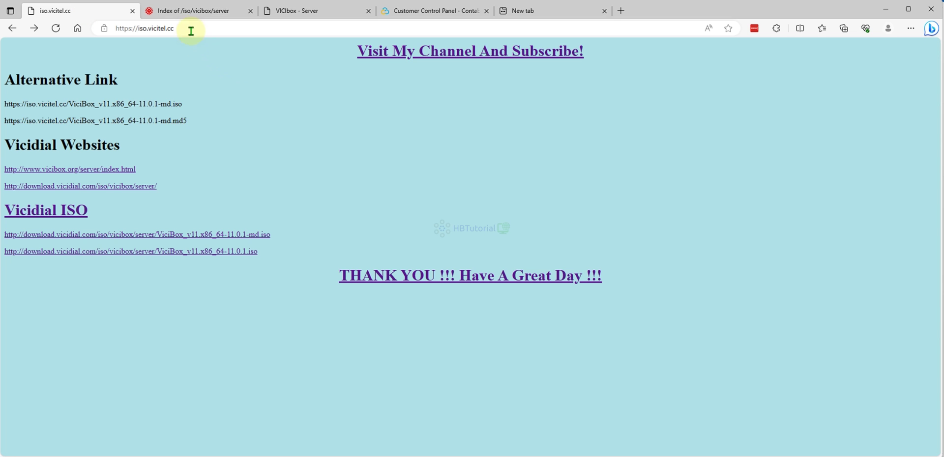
click(220, 27)
key(ctrl+v)
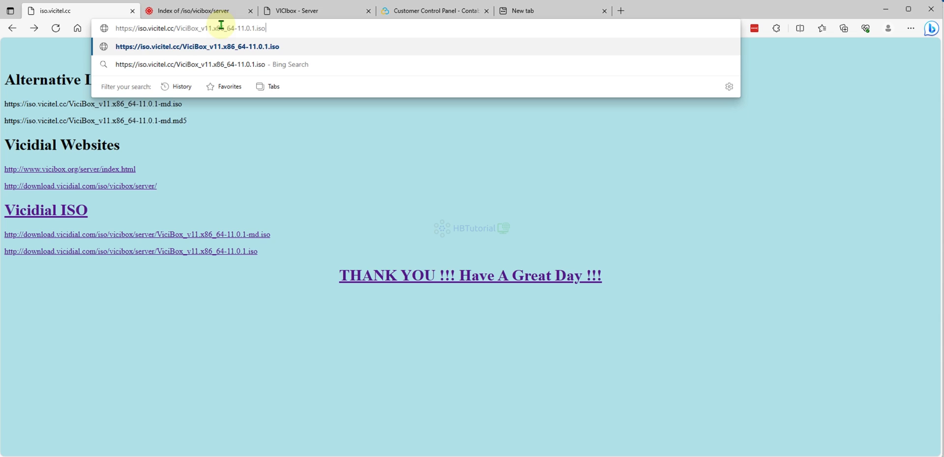
drag(278, 27, 78, 35)
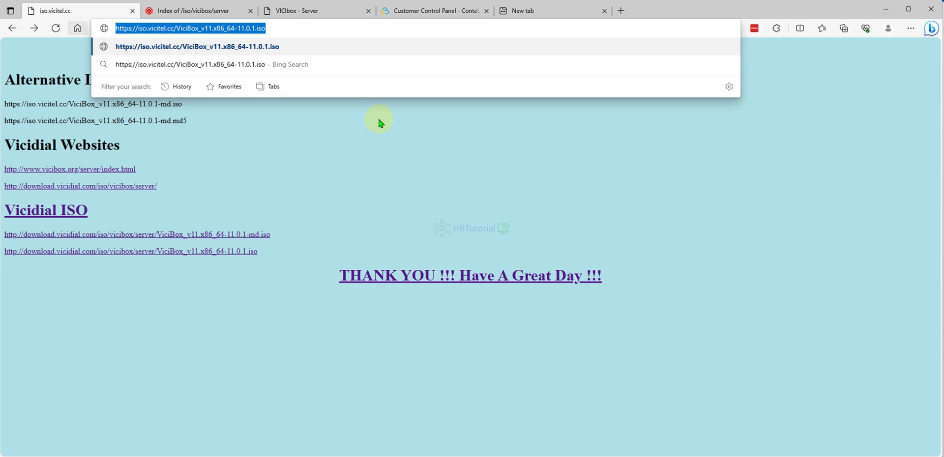
click(452, 169)
click(437, 10)
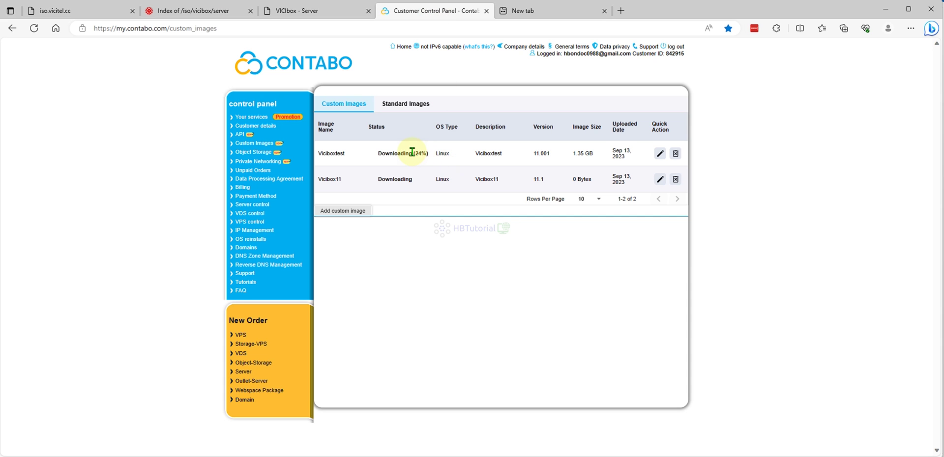
- Start a third custom image with the ViciBox 11.0.1 ISO link as Image URL
drag(412, 153, 449, 154)
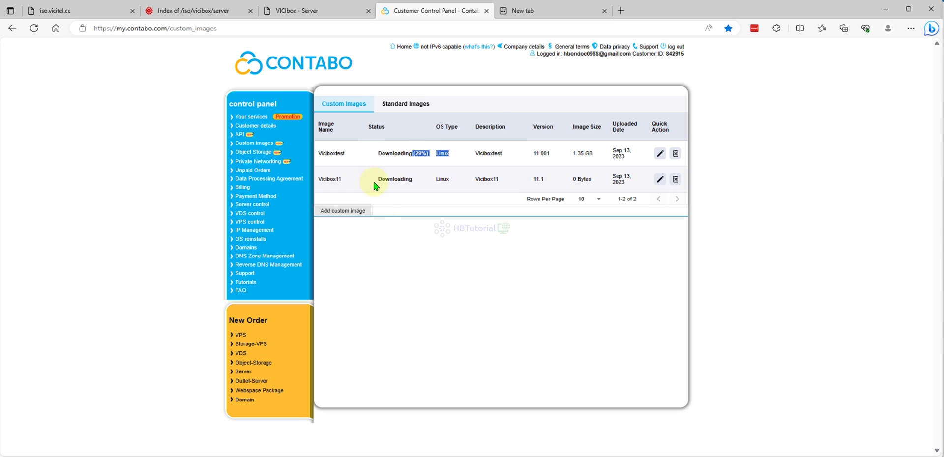
click(343, 210)
click(311, 175)
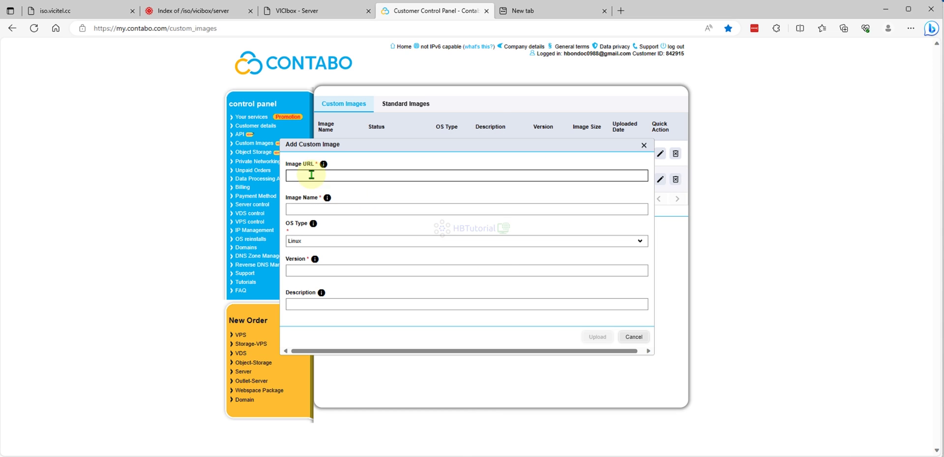
key(ctrl+v)
- Enter name and description Viciboxteststd, version 11.0001, and upload the image
click(329, 211)
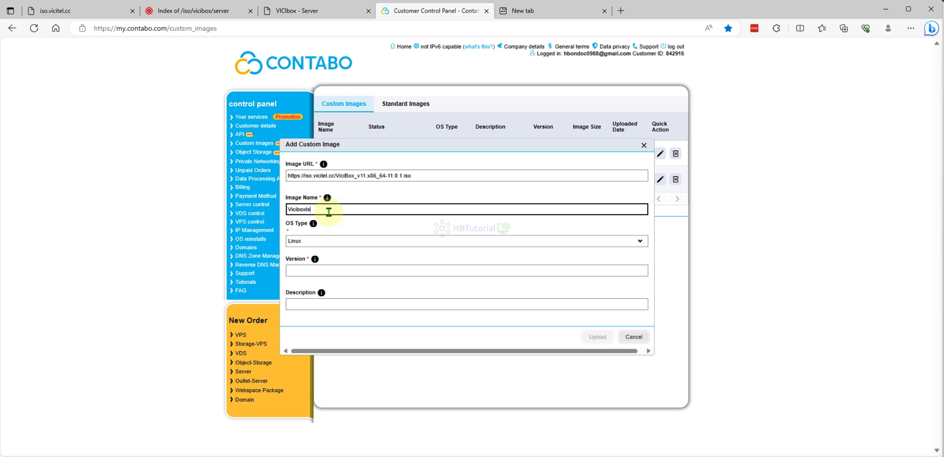
text(ststd)
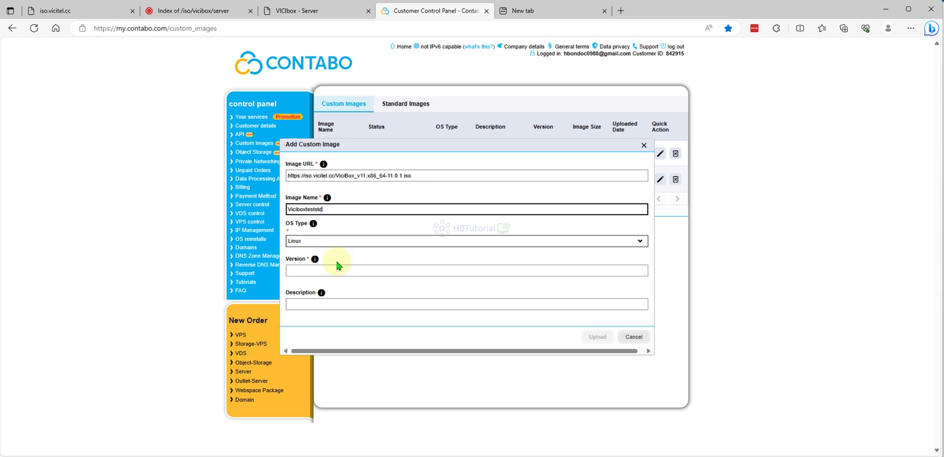
drag(326, 210, 268, 217)
key(ctrl+c)
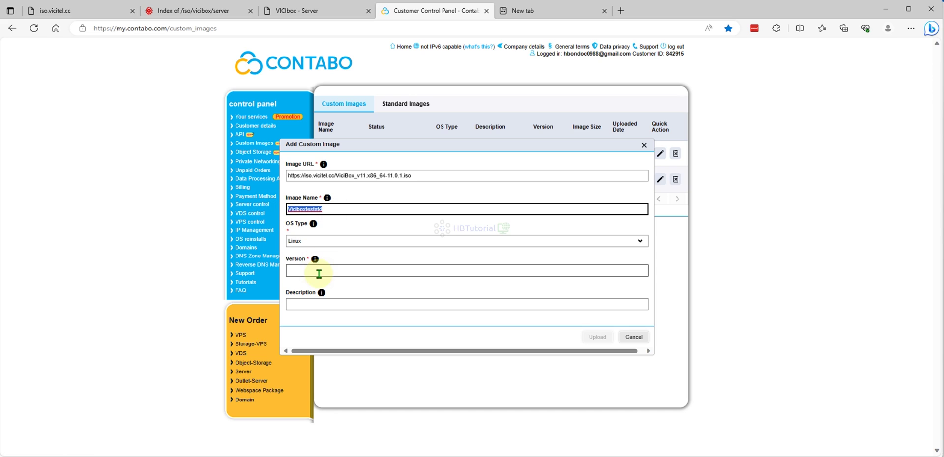
click(295, 305)
key(ctrl+v)
click(306, 271)
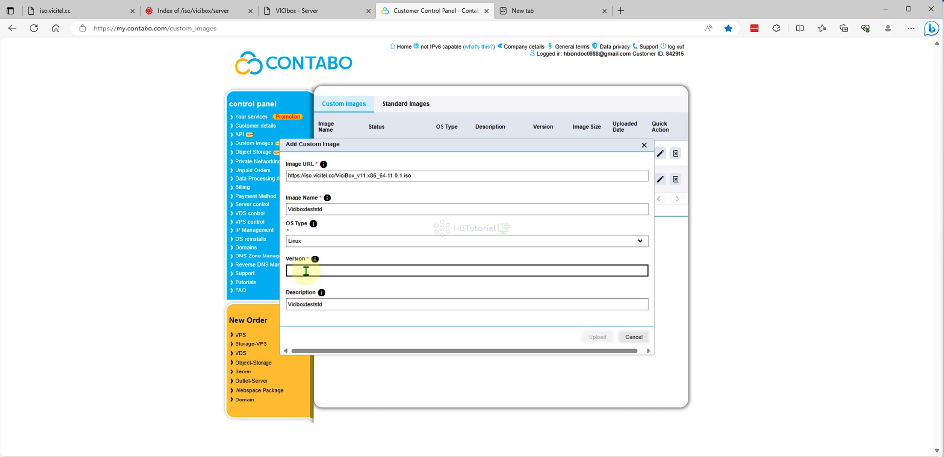
text(11.000)
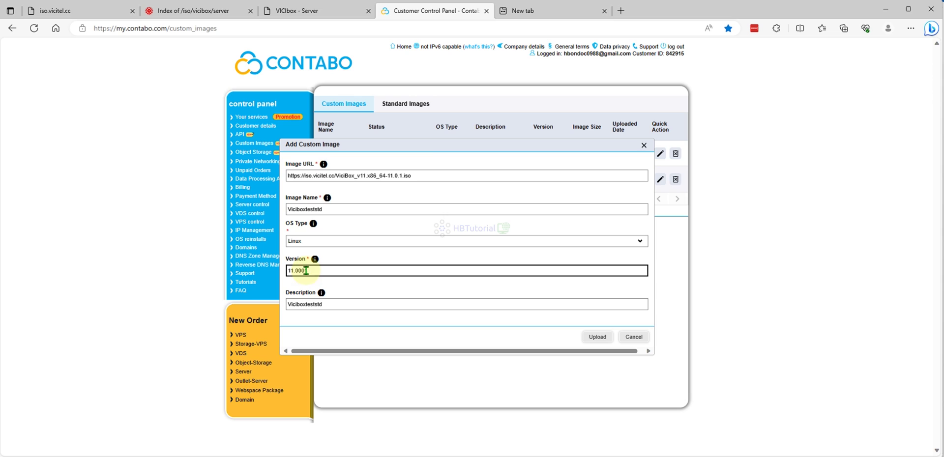
text(1)
click(596, 337)
click(567, 272)
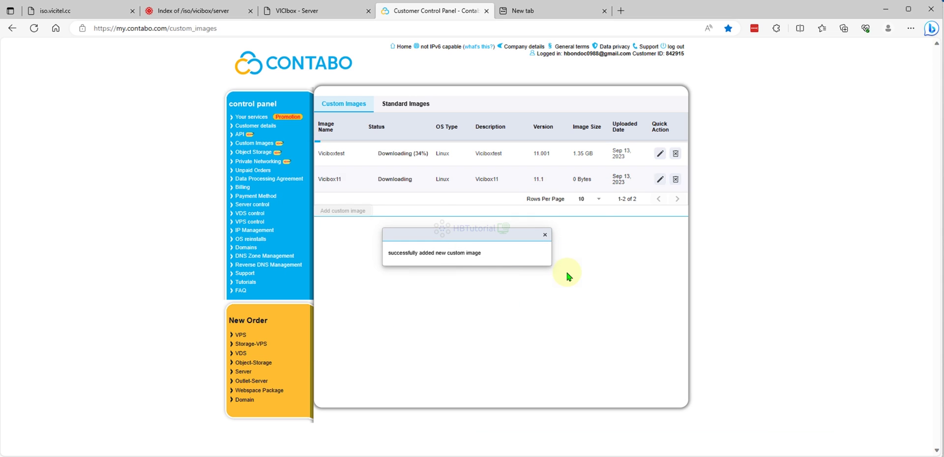
- Dismiss the success message and close the Vicibox11 edit form without changes
click(546, 236)
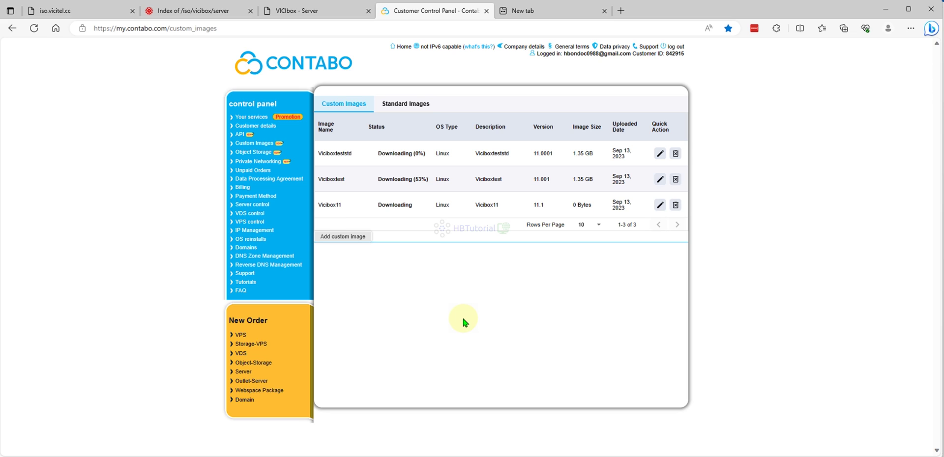
drag(322, 205, 612, 209)
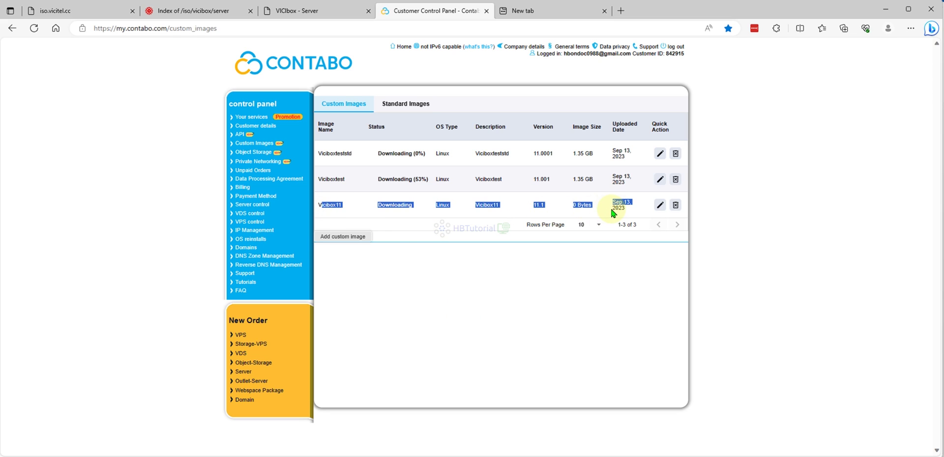
click(660, 205)
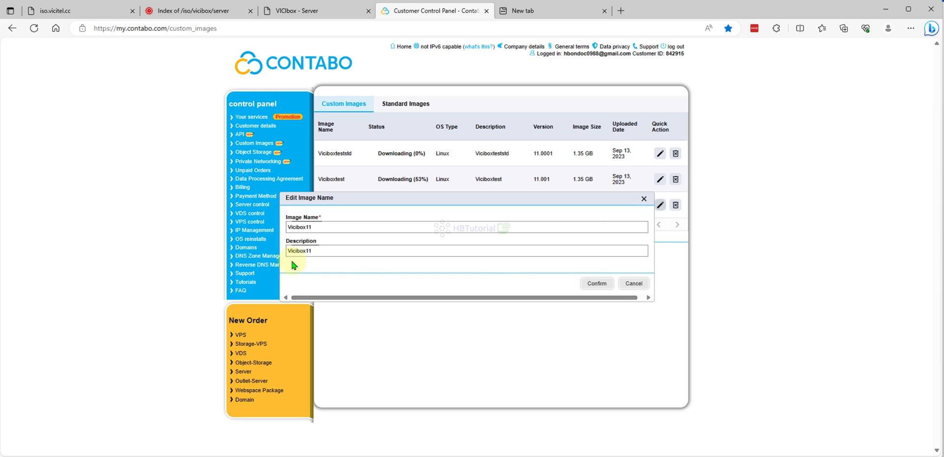
click(634, 284)
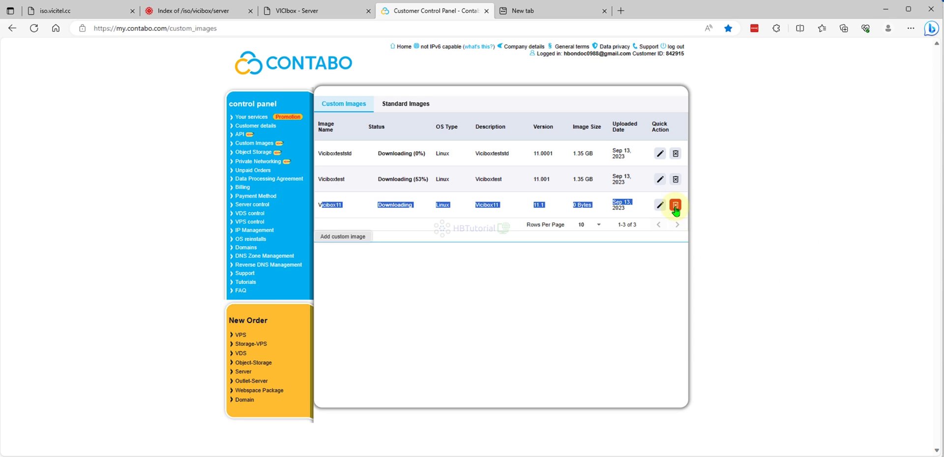
click(475, 342)
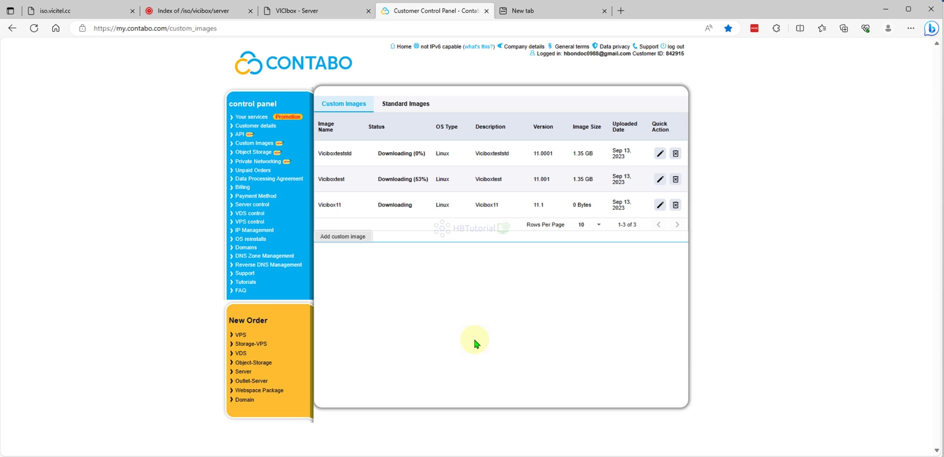
drag(409, 179, 449, 179)
click(509, 314)
- Toggle between Standard and Custom Images to refresh and check each image's download progress
click(243, 146)
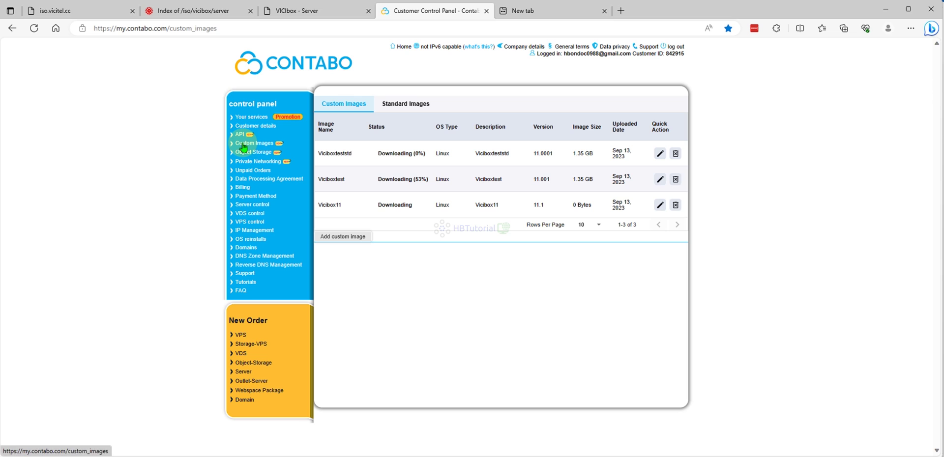
click(404, 107)
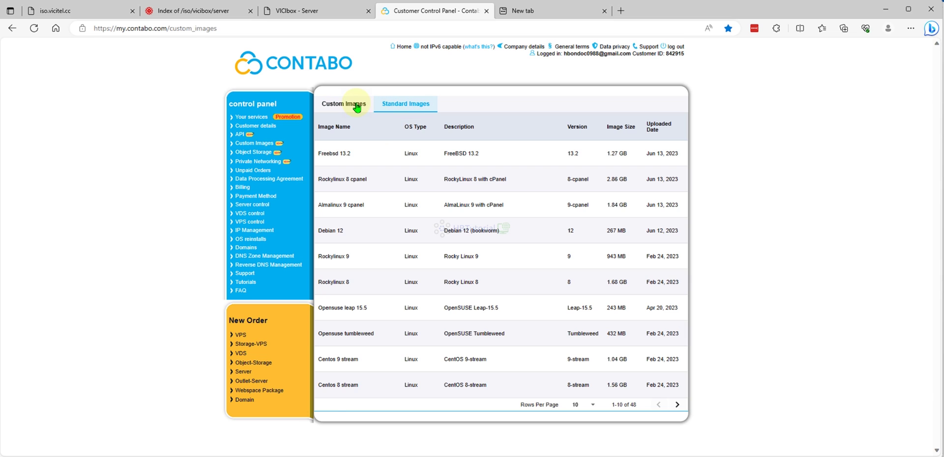
click(351, 104)
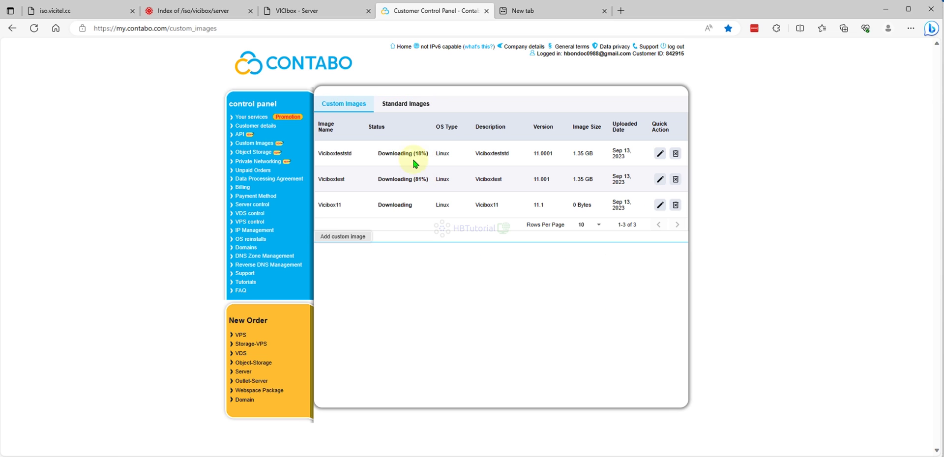
drag(401, 153, 505, 335)
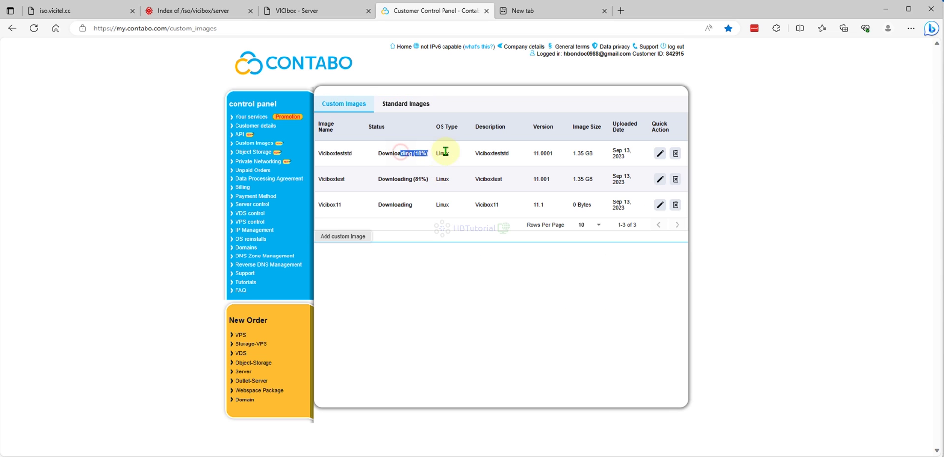
click(503, 334)
drag(381, 153, 500, 225)
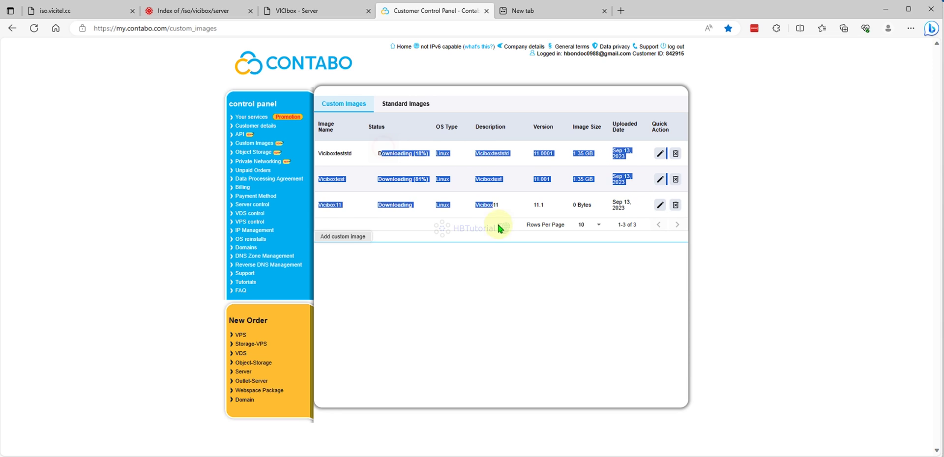
click(490, 322)
drag(382, 154, 591, 185)
click(549, 328)
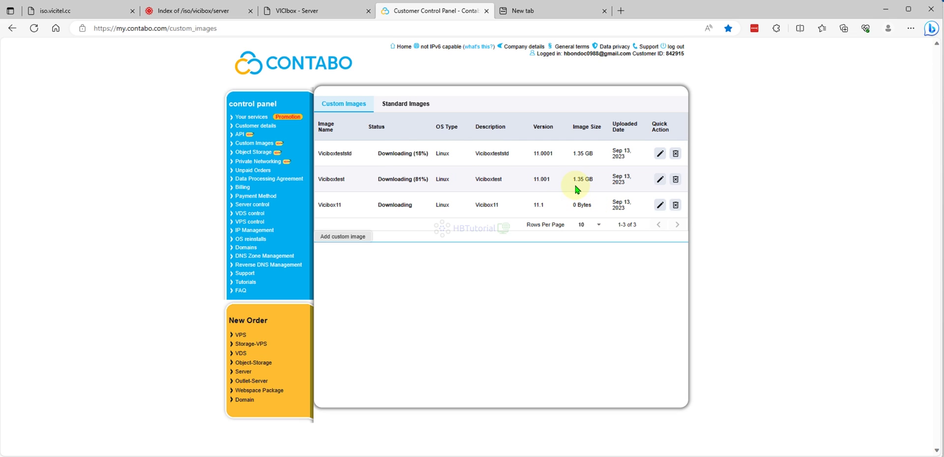
mouse_move(369, 153)
mouse_down()
mouse_move(482, 169)
mouse_move(496, 193)
mouse_up()
click(496, 268)
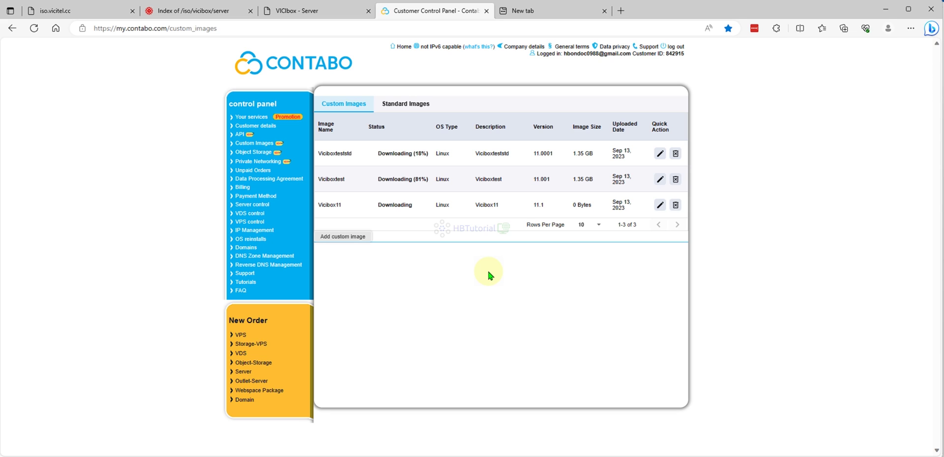
- Refresh the list twice more until the Viciboxtest row reads Downloaded
click(391, 104)
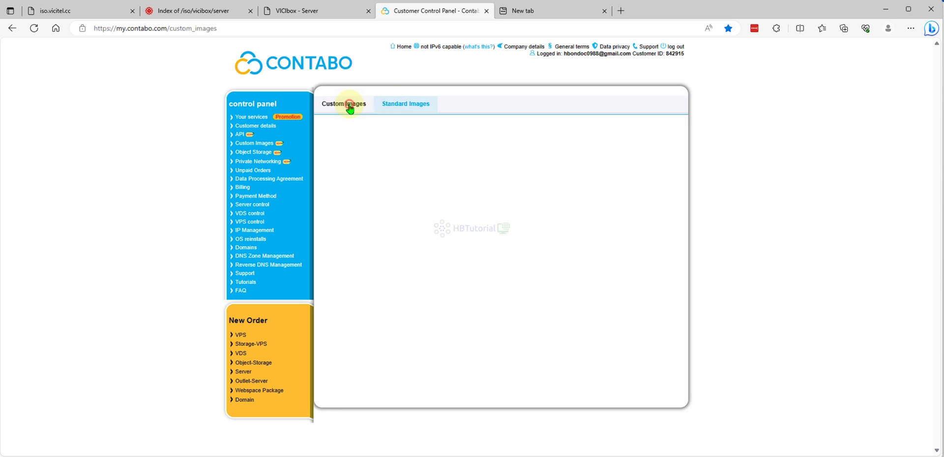
click(350, 104)
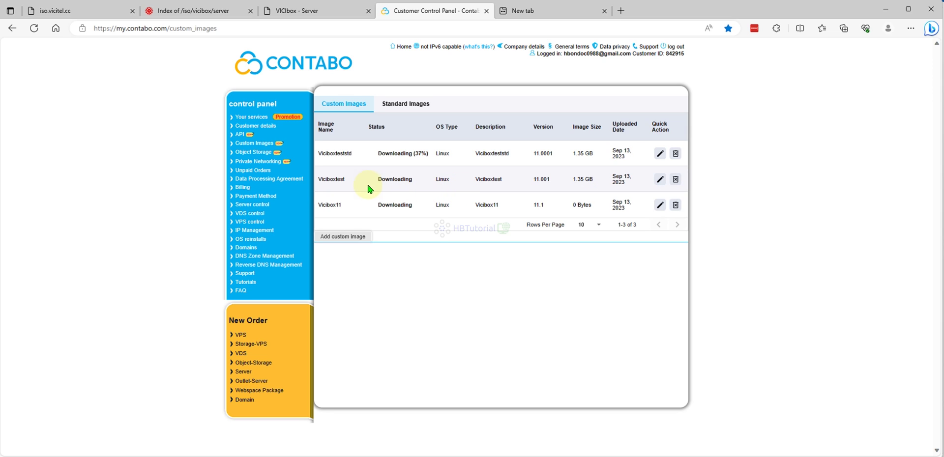
drag(358, 180, 588, 180)
click(563, 269)
click(404, 107)
click(344, 104)
drag(320, 179, 667, 181)
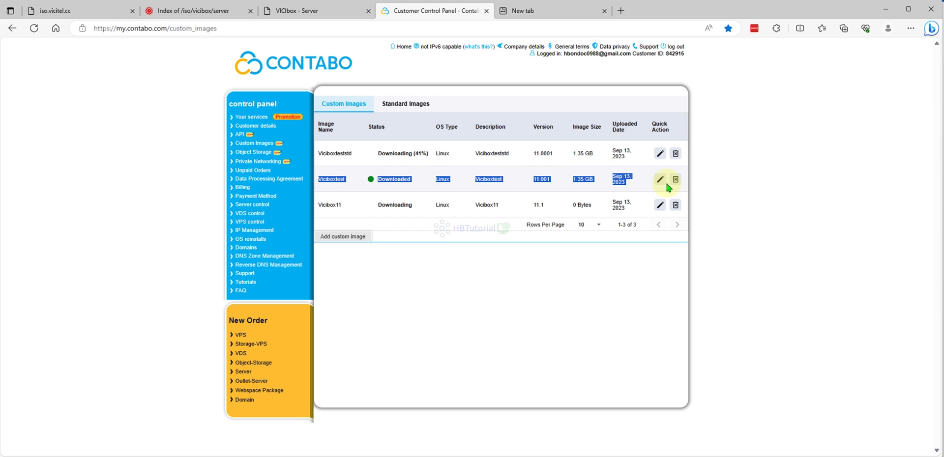
- Highlight the downloaded Viciboxtest row, then the Viciboxteststd row, to compare their statuses
click(348, 188)
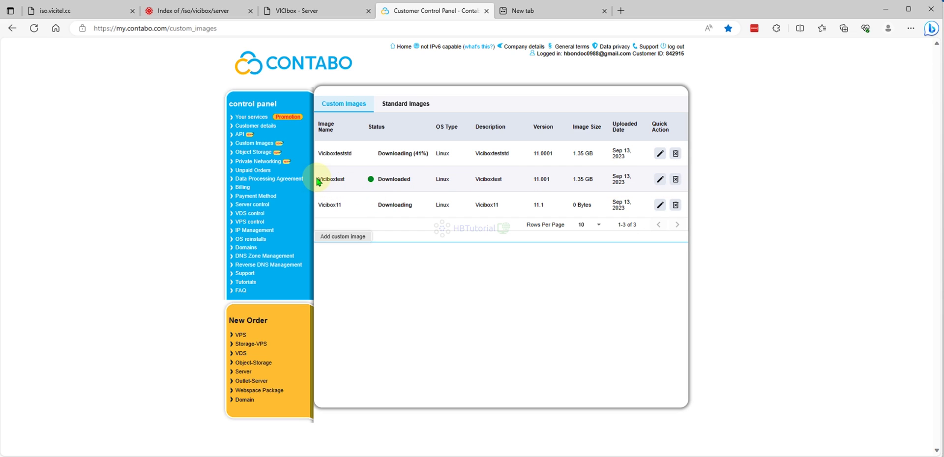
drag(318, 181, 630, 186)
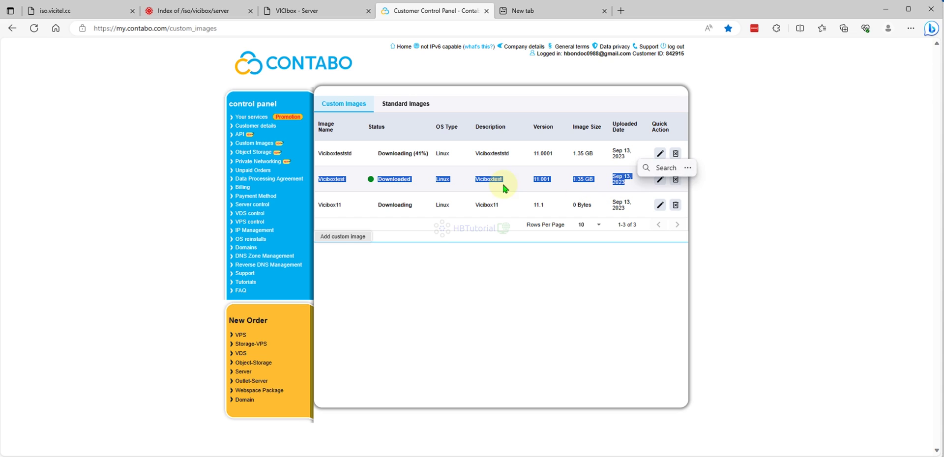
drag(319, 157, 630, 150)
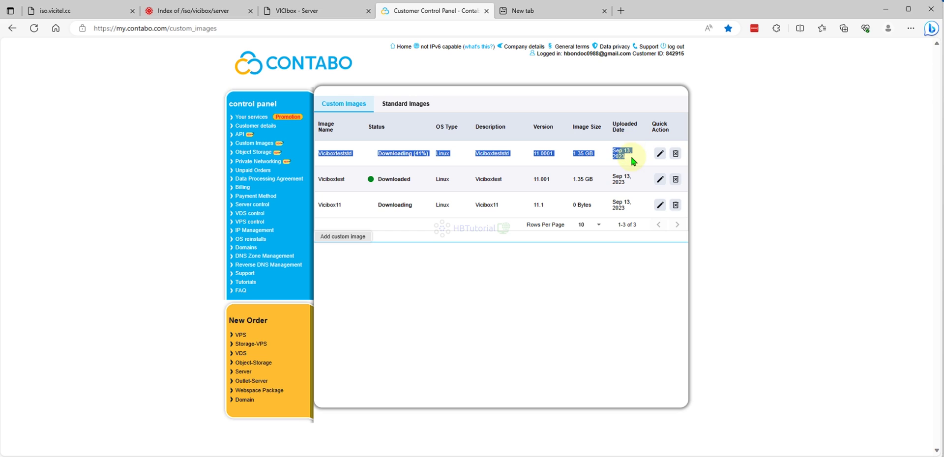
click(564, 293)
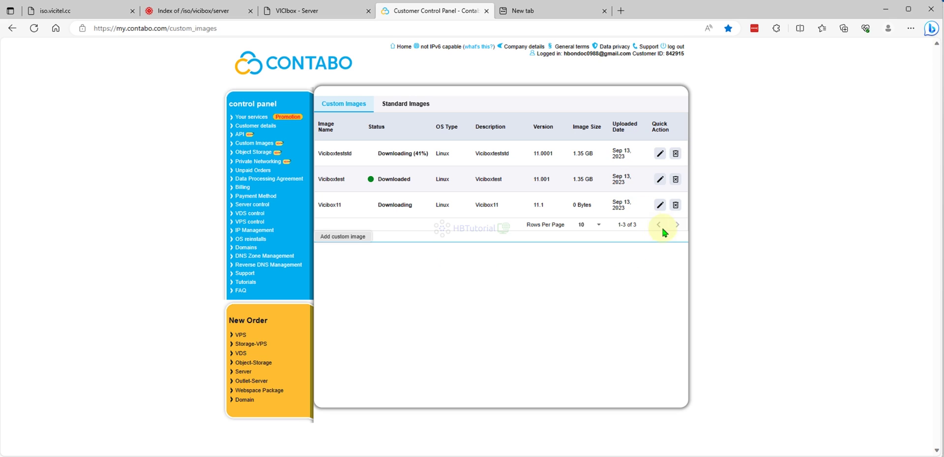
- Toggle between Standard and Custom Images repeatedly until Viciboxteststd passes 90%
click(394, 106)
click(345, 105)
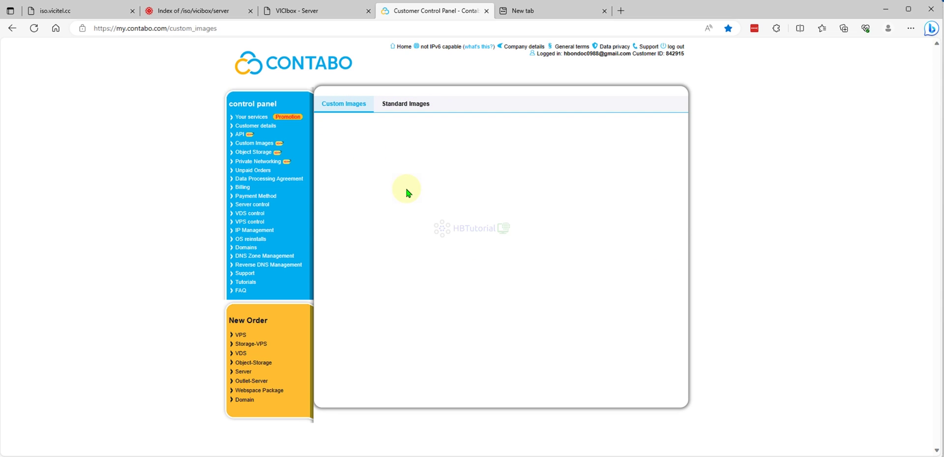
click(412, 105)
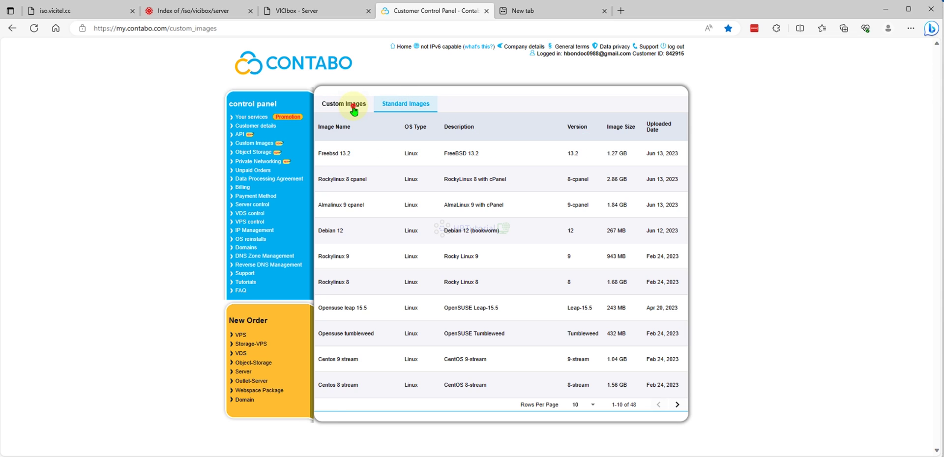
click(353, 108)
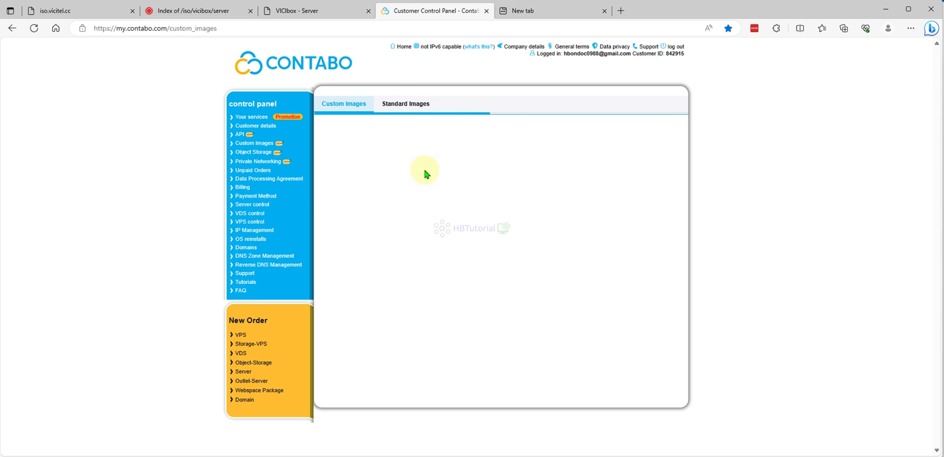
click(404, 105)
click(347, 104)
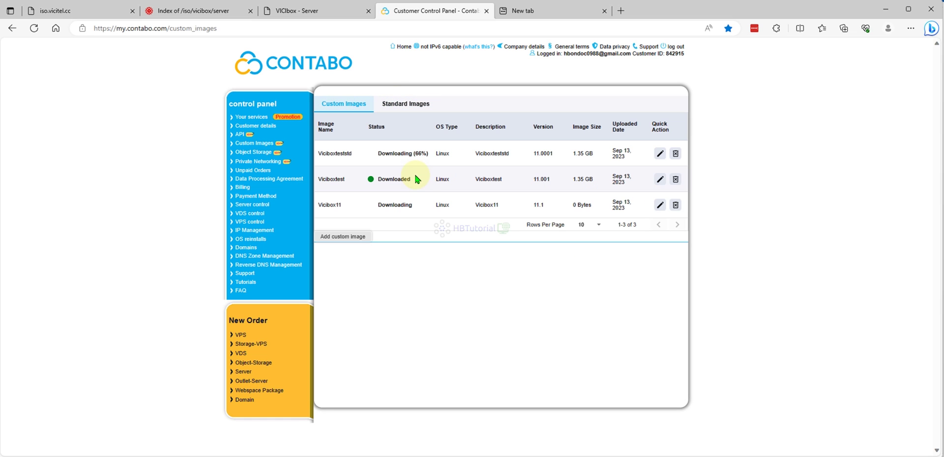
click(414, 104)
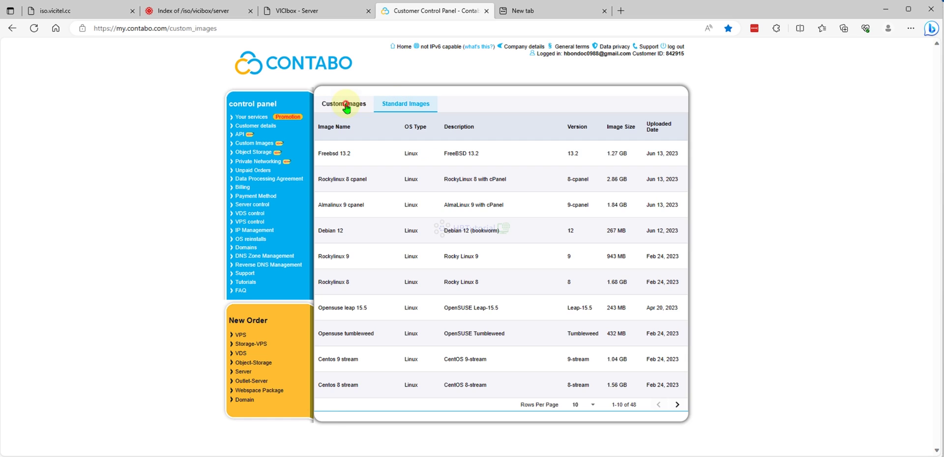
click(347, 107)
click(398, 106)
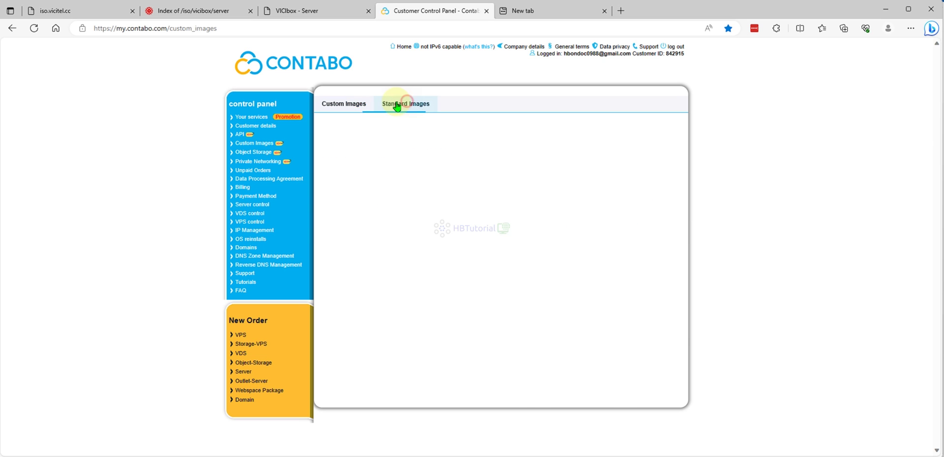
click(348, 106)
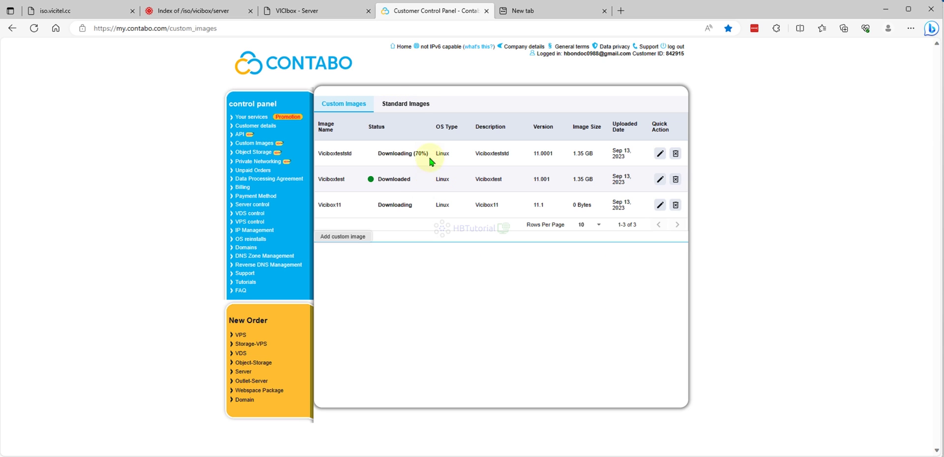
click(406, 105)
click(349, 104)
click(413, 103)
click(353, 106)
click(401, 104)
click(352, 105)
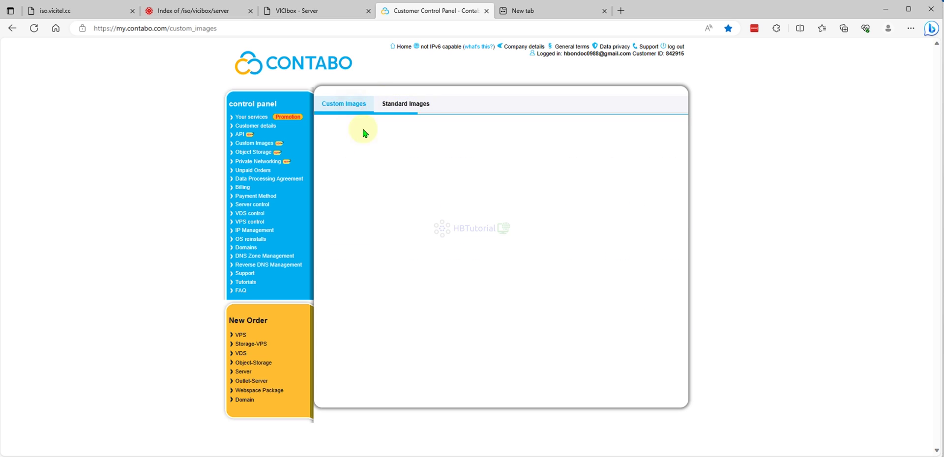
click(400, 105)
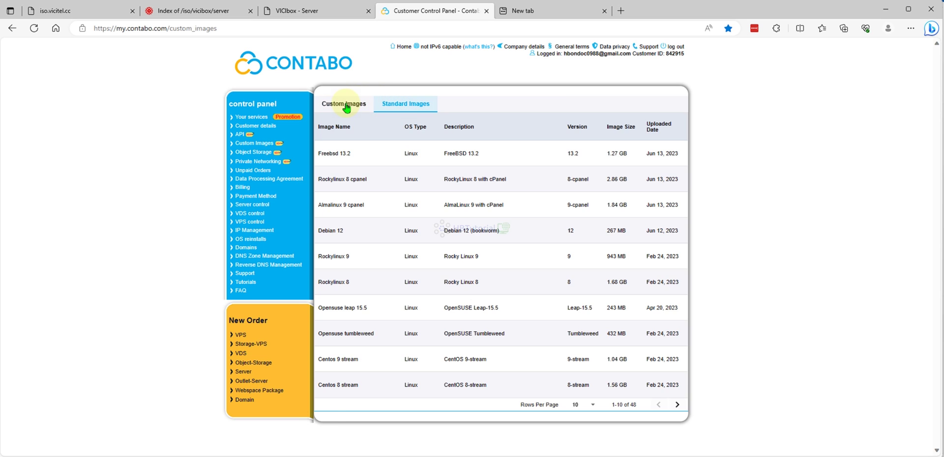
click(347, 106)
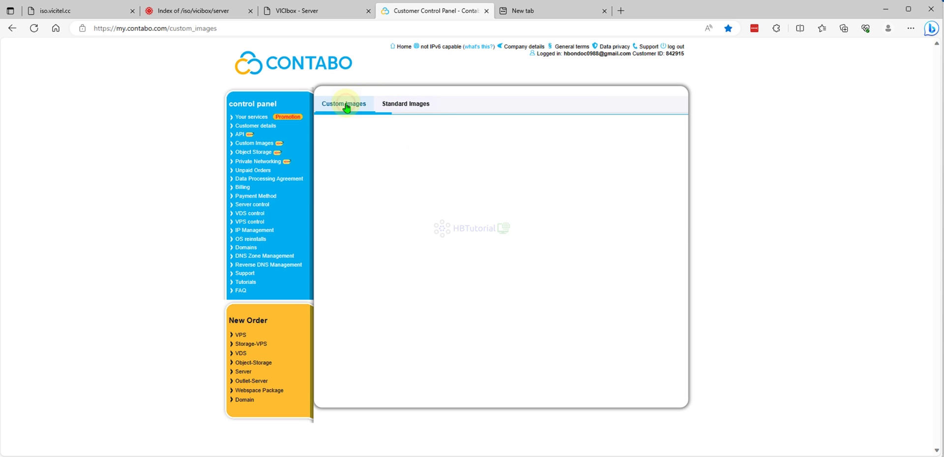
click(406, 104)
click(353, 105)
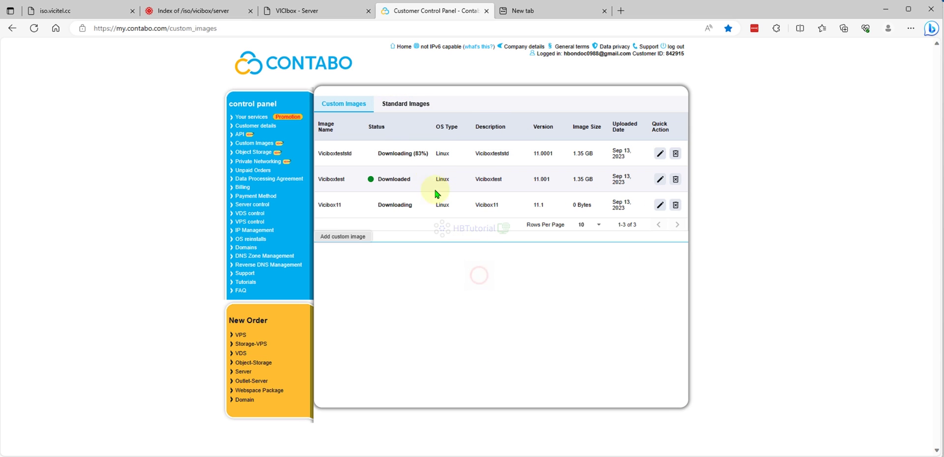
click(404, 105)
click(354, 112)
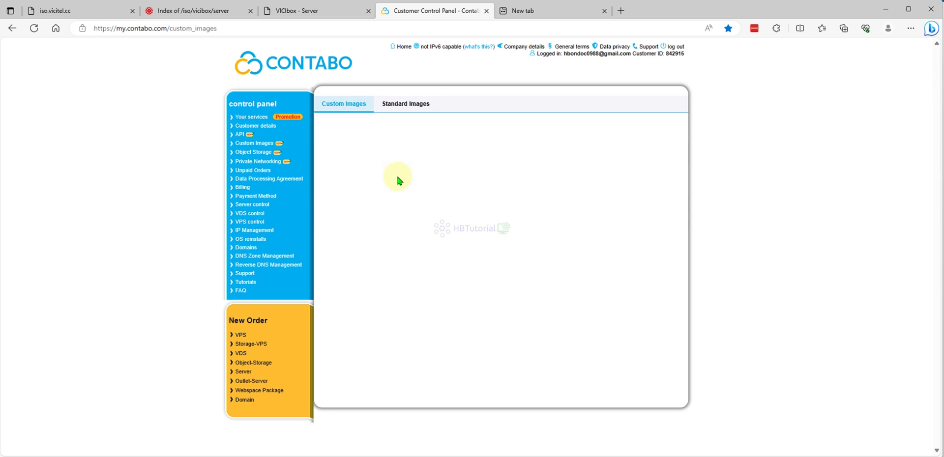
click(396, 100)
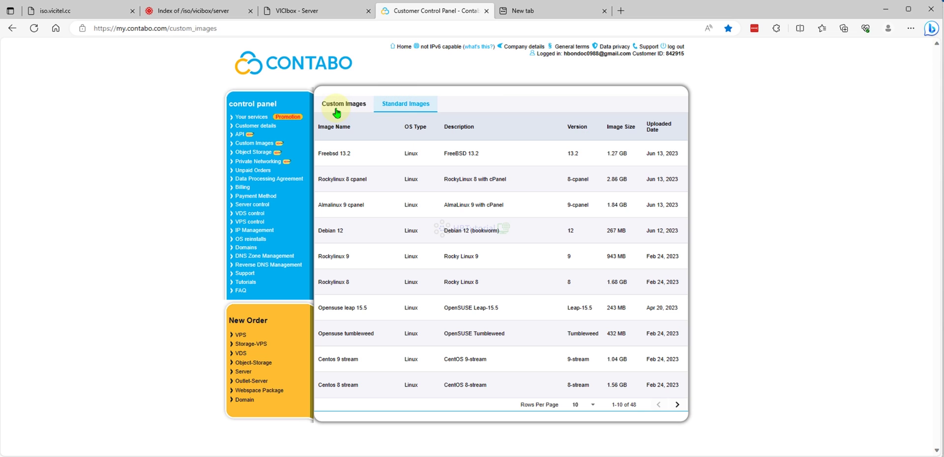
click(336, 111)
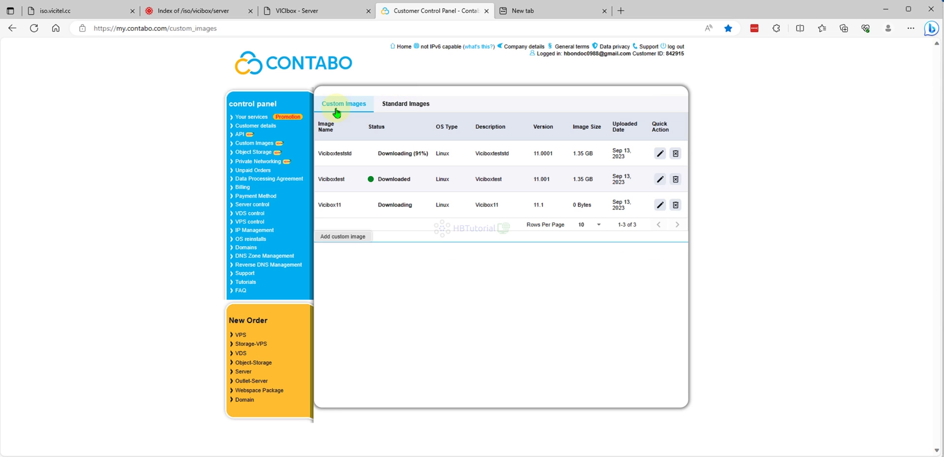
click(398, 104)
click(359, 108)
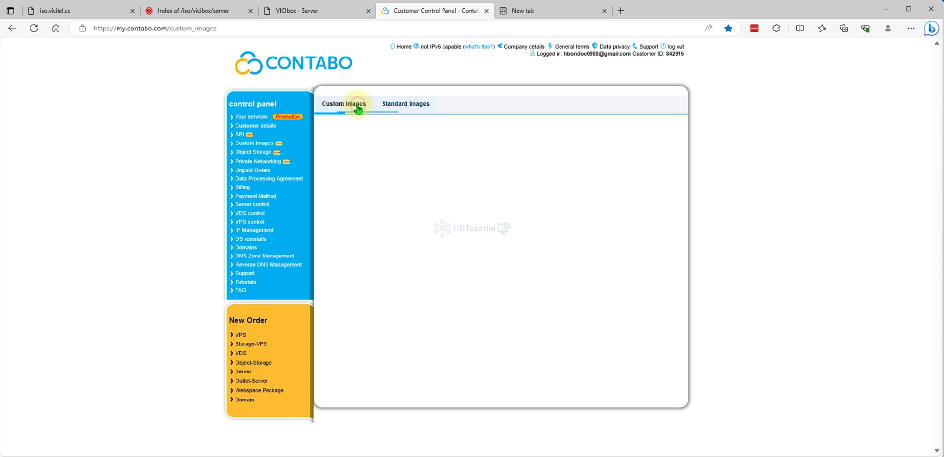
click(396, 105)
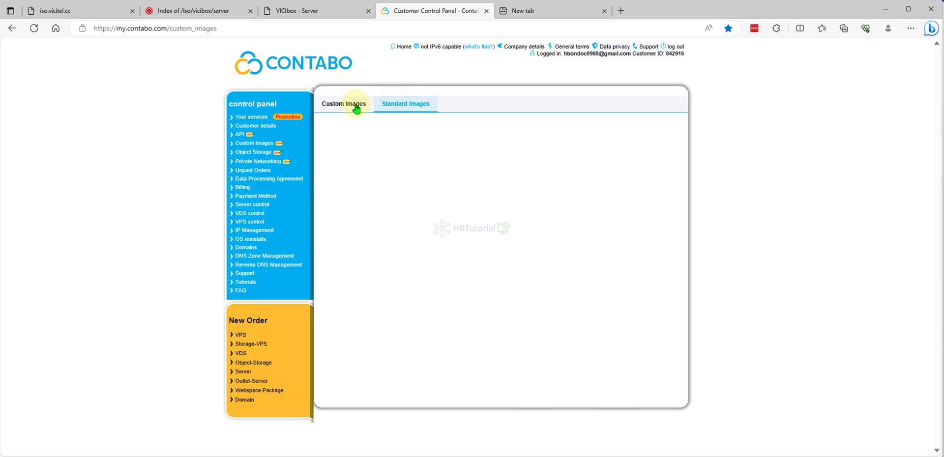
click(351, 108)
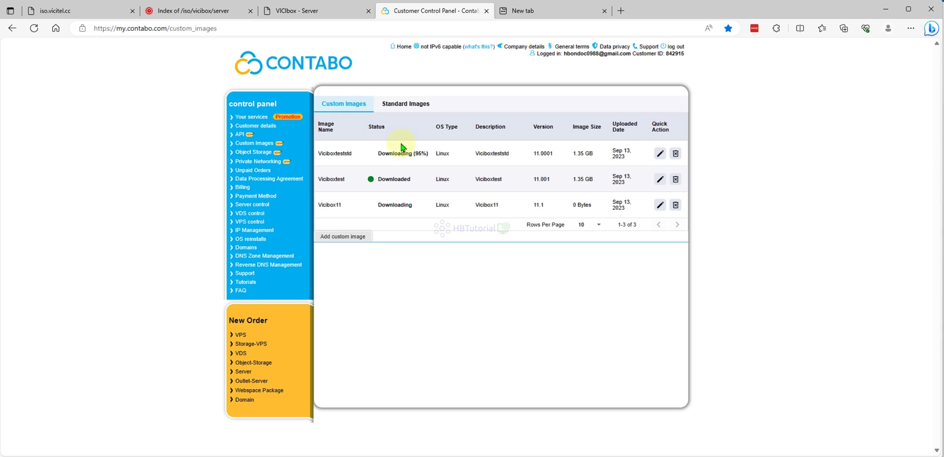
click(399, 105)
click(346, 105)
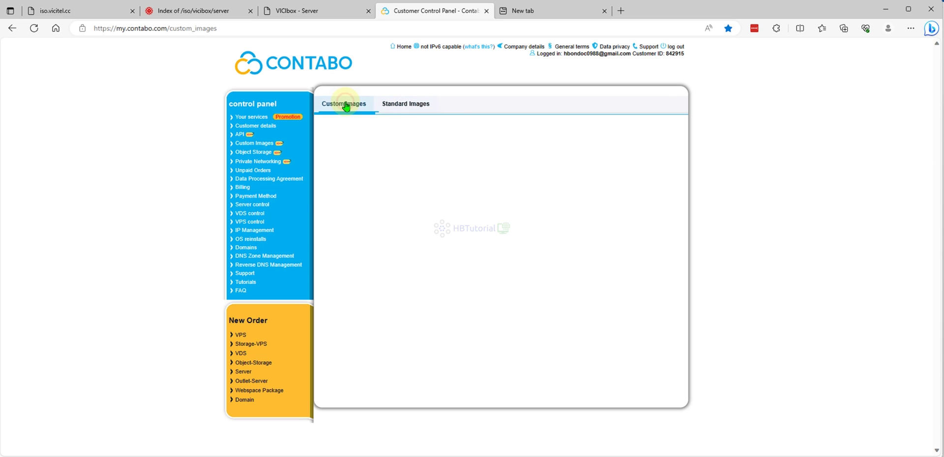
click(397, 105)
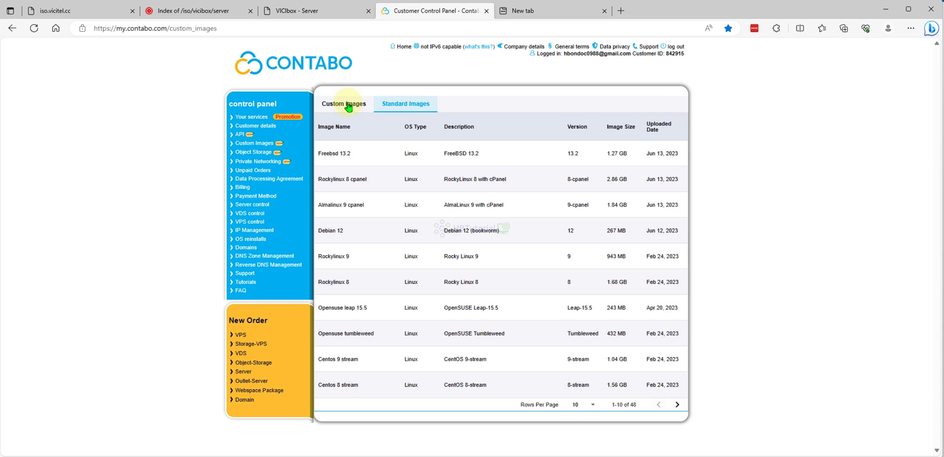
click(348, 105)
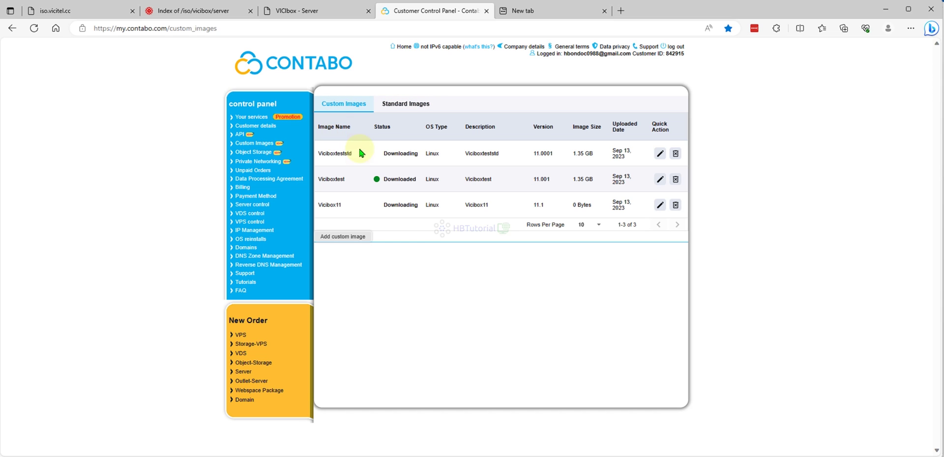
click(400, 105)
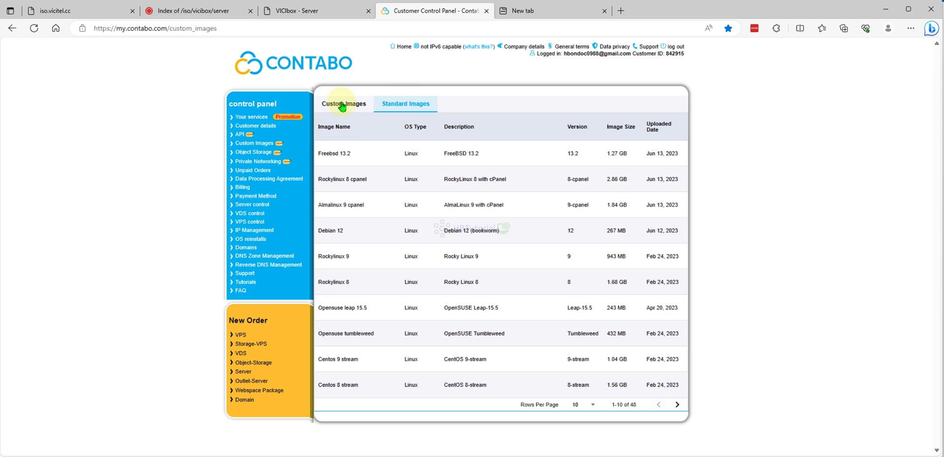
- Reload Custom Images and highlight the rows showing Viciboxteststd and Viciboxtest as Downloaded
click(343, 106)
drag(343, 153, 506, 298)
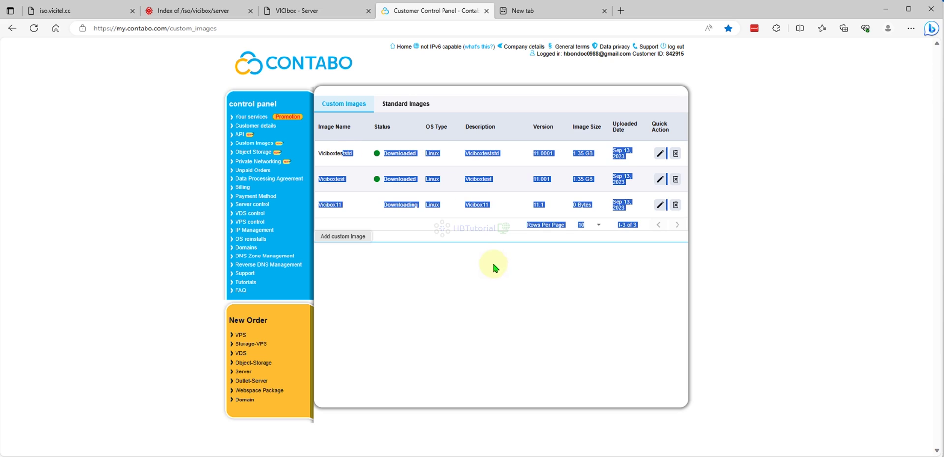
click(502, 293)
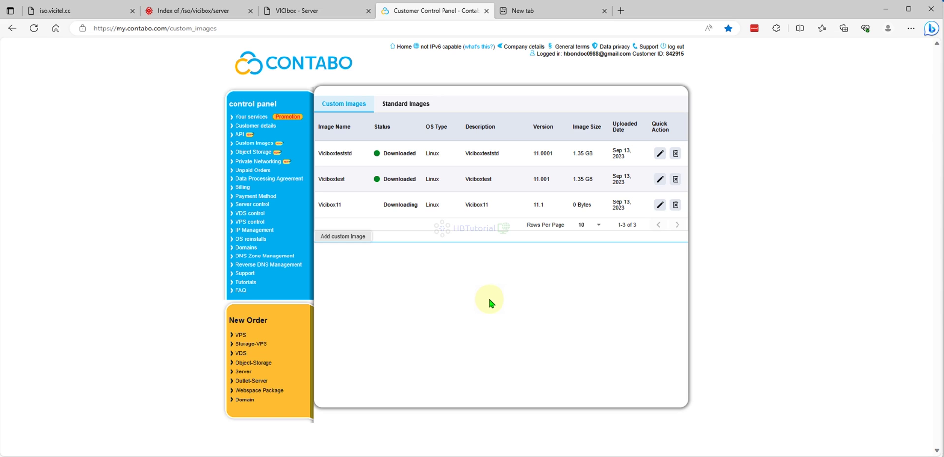
- Review the ISO address and alternative download links on iso.vicitel.cc, then revisit the server index
click(88, 16)
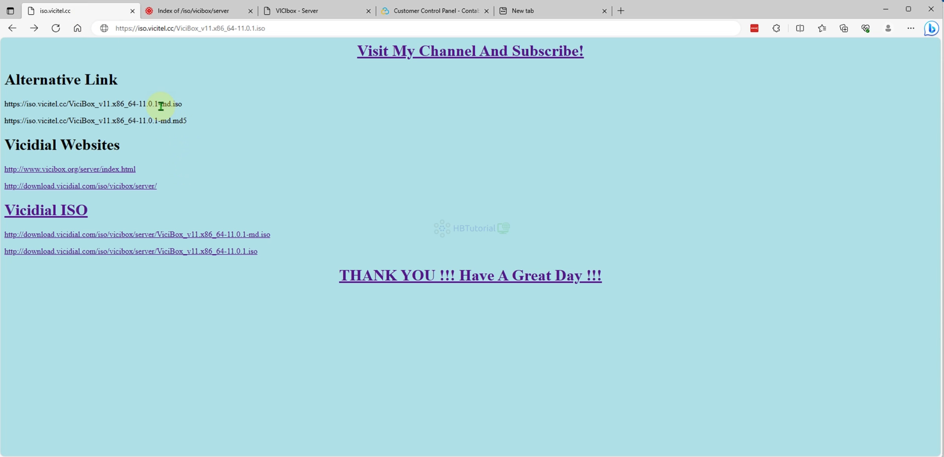
drag(173, 29, 290, 41)
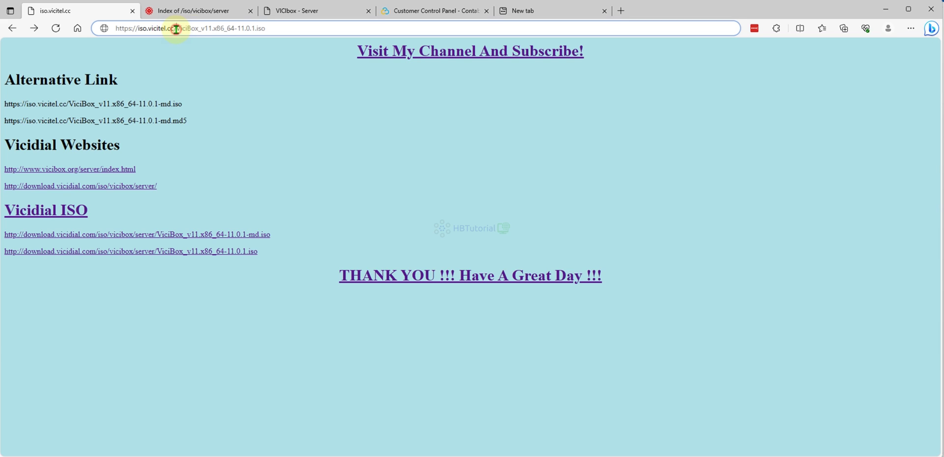
click(270, 128)
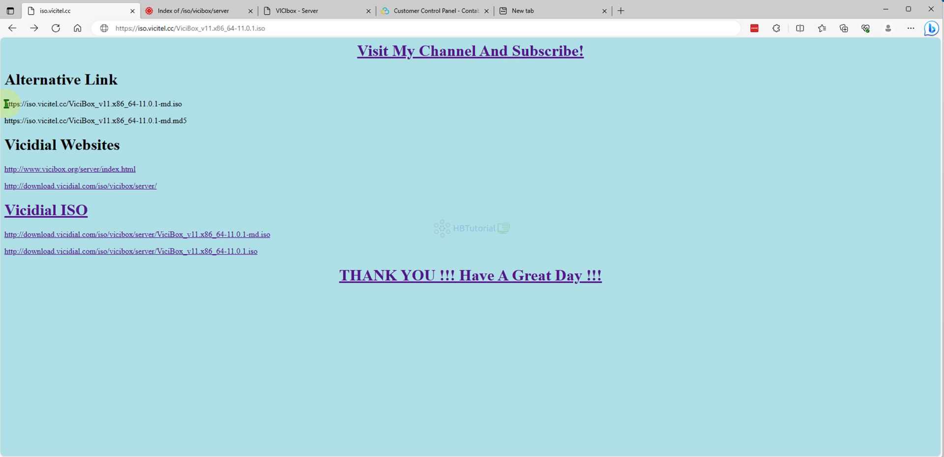
drag(4, 104, 231, 110)
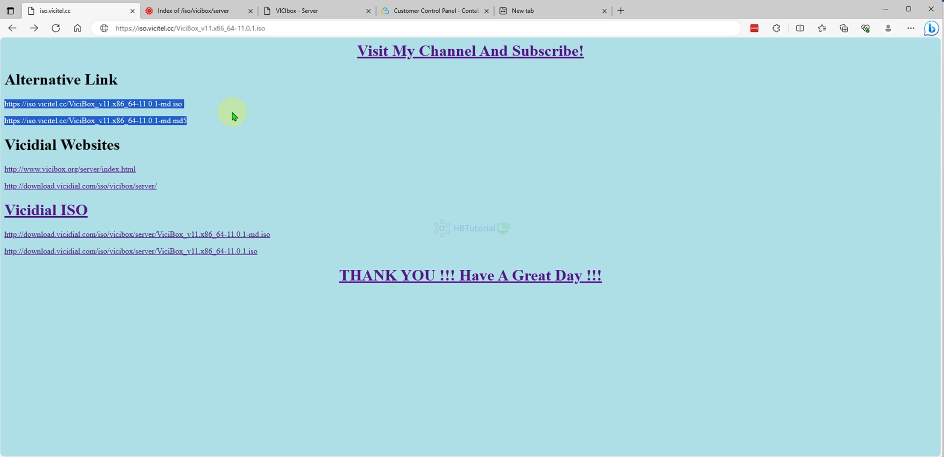
click(258, 107)
click(212, 17)
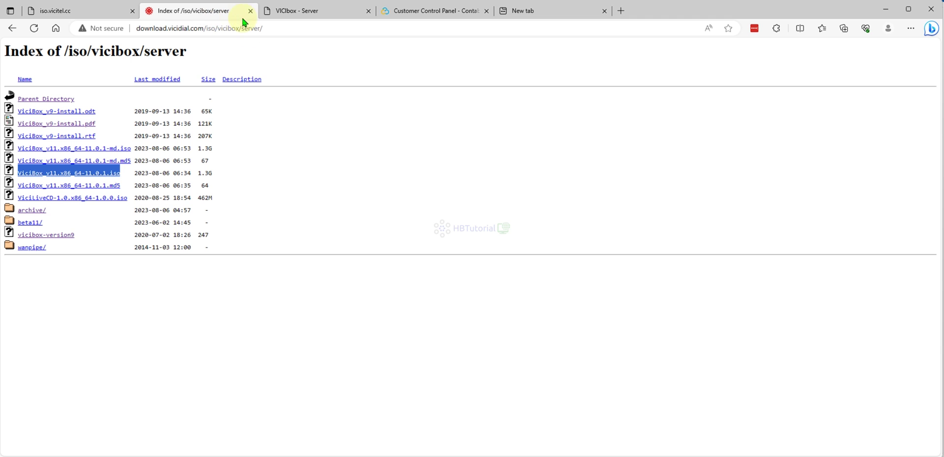
- Glance at the VICIbox - Server page, then return to the Contabo custom images list
click(327, 12)
click(411, 11)
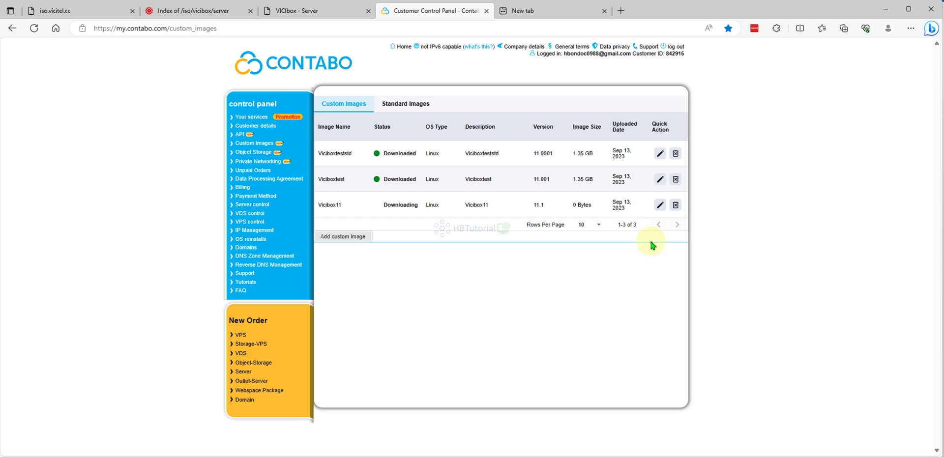
drag(376, 154, 494, 210)
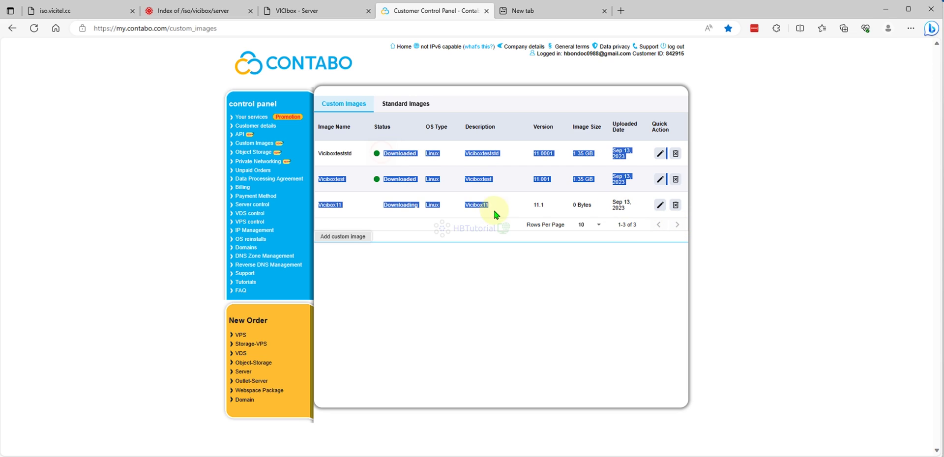
click(517, 262)
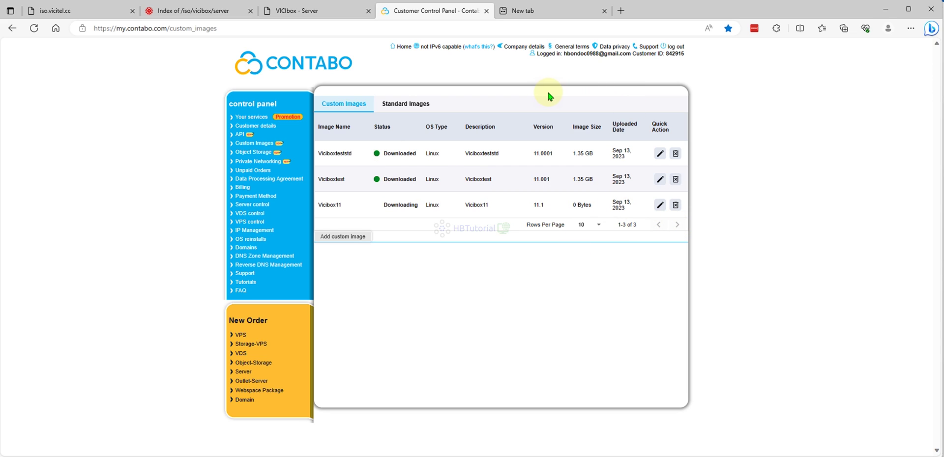